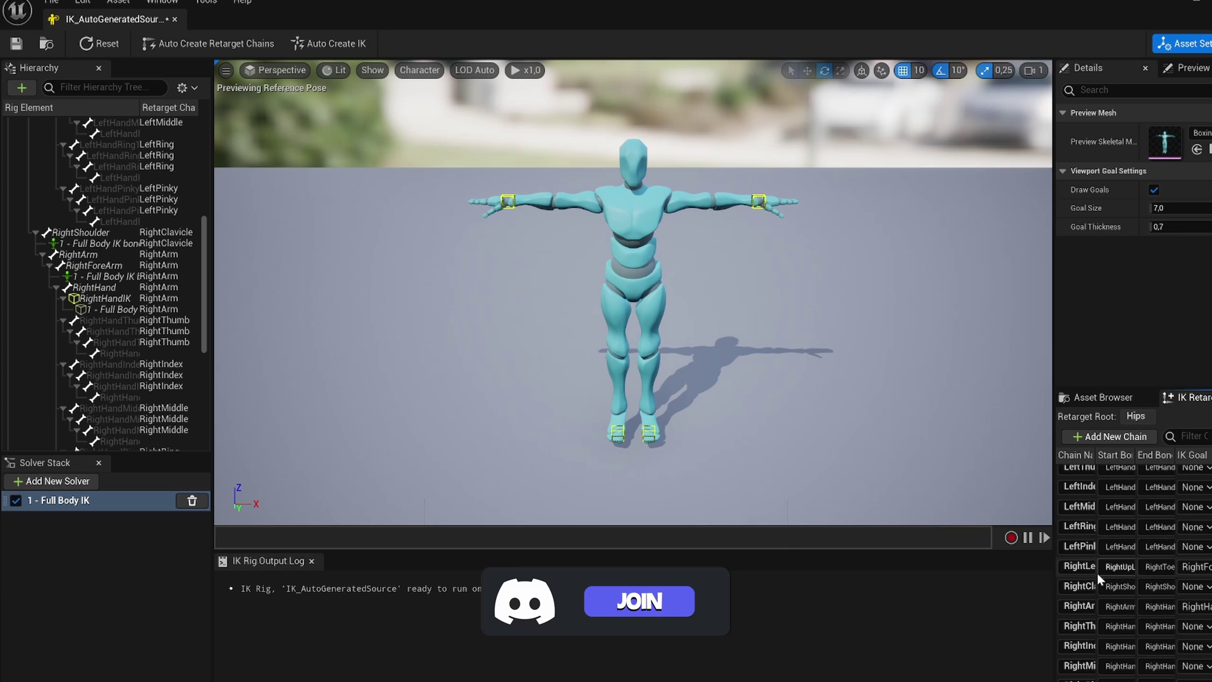
Scroll the Content Browser back up to show the Content folder in ThirdPersonMap
scroll(1097, 573, up, 3)
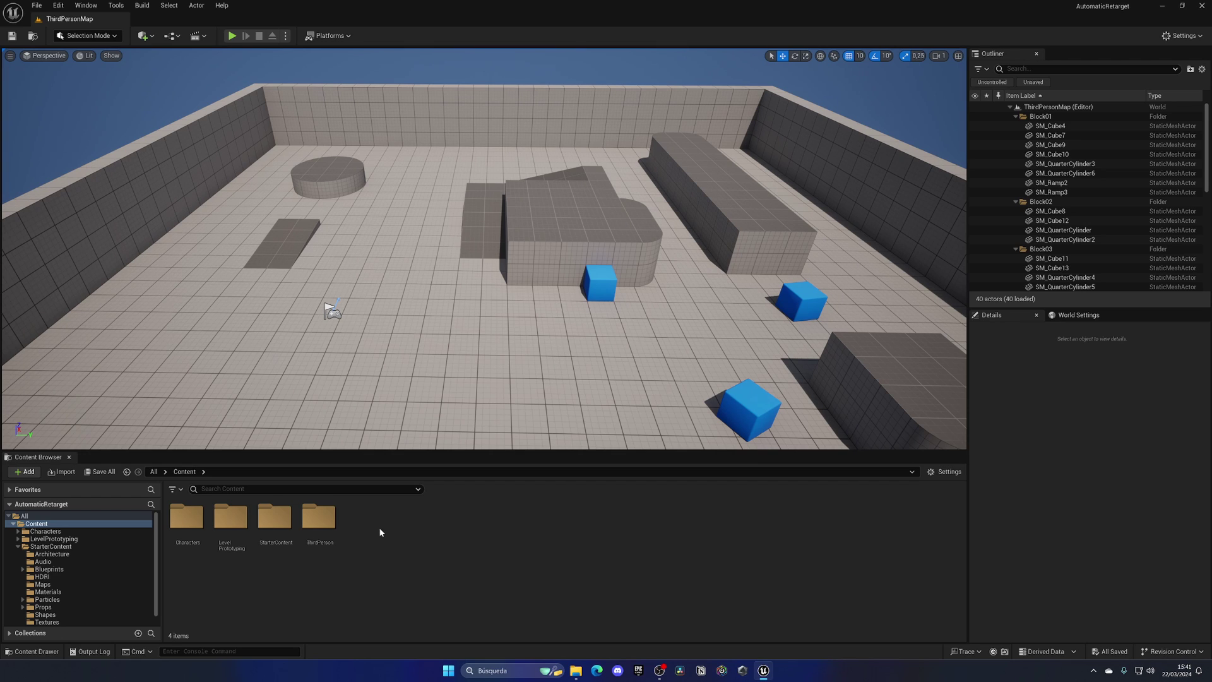
Create a new folder named MixamoAnimation in Content
right_click(380, 532)
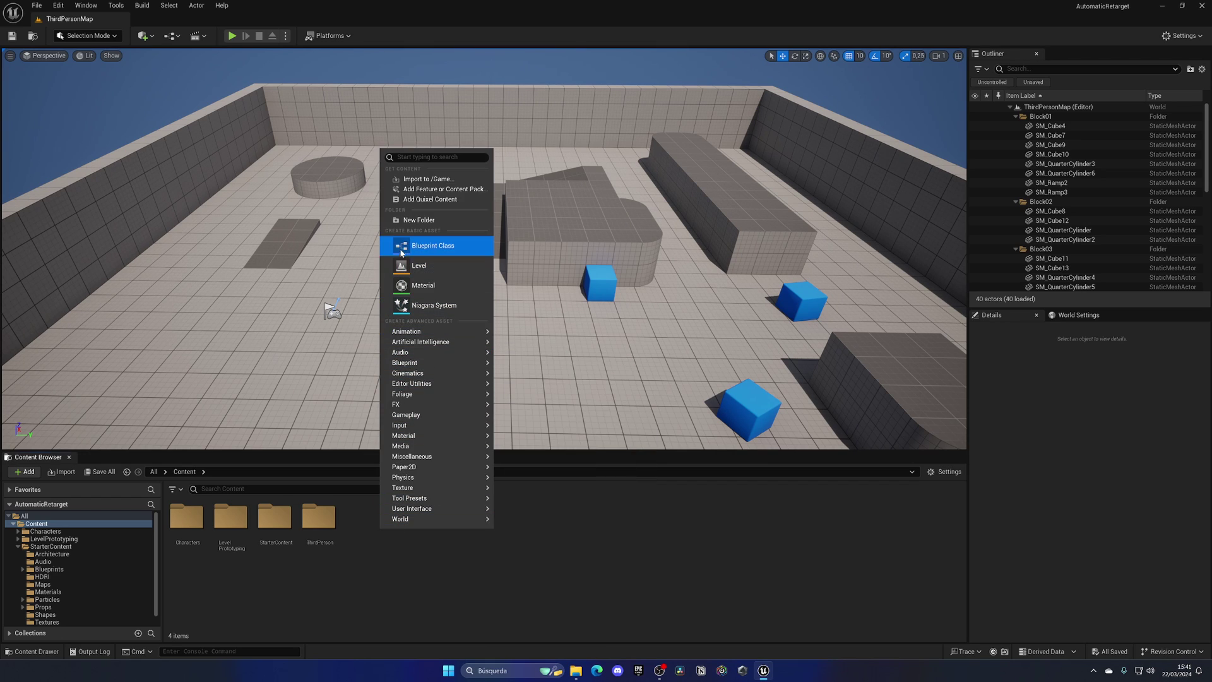
click(411, 221)
text(Mixam)
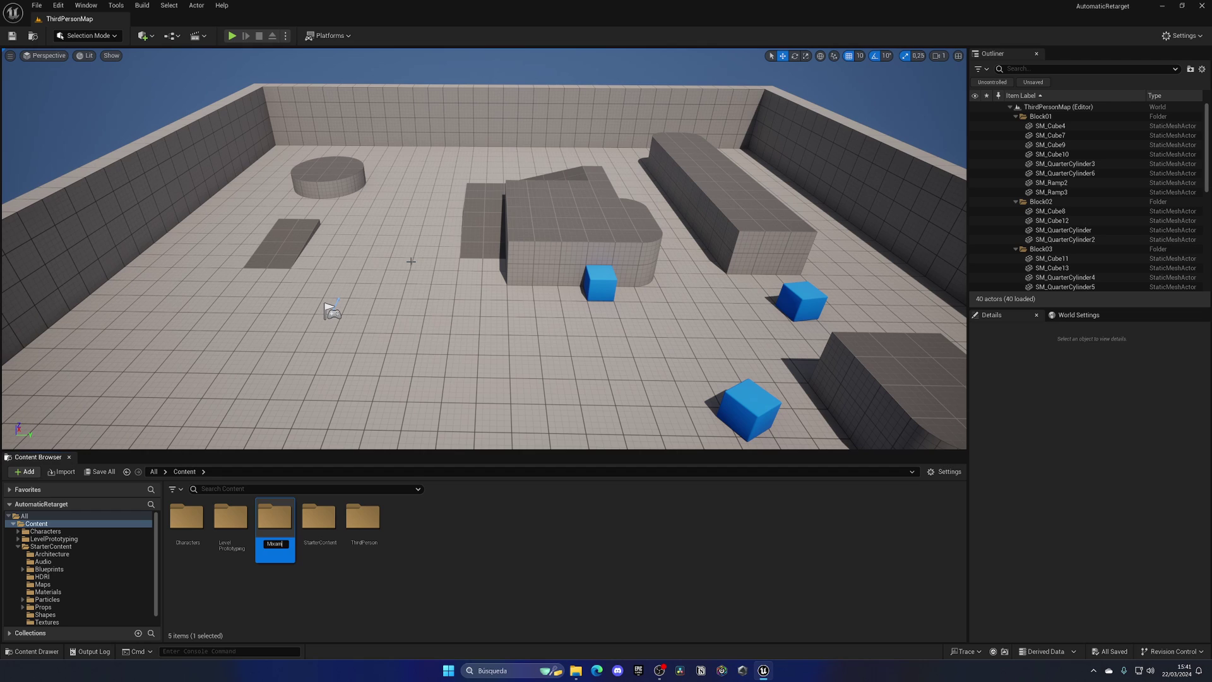
text(oAnimation)
key(Return)
key(Return)
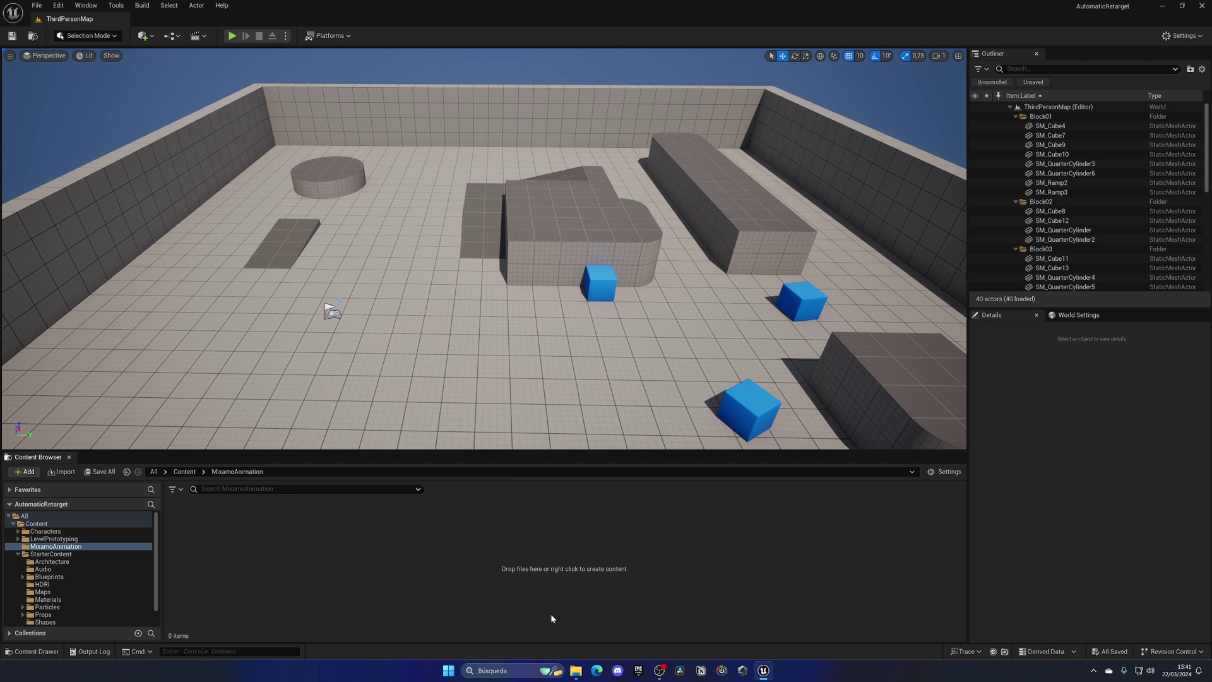
Import Boxing.fbx from Downloads into MixamoAnimation with its animations
key(alt+Tab)
drag(429, 528, 430, 528)
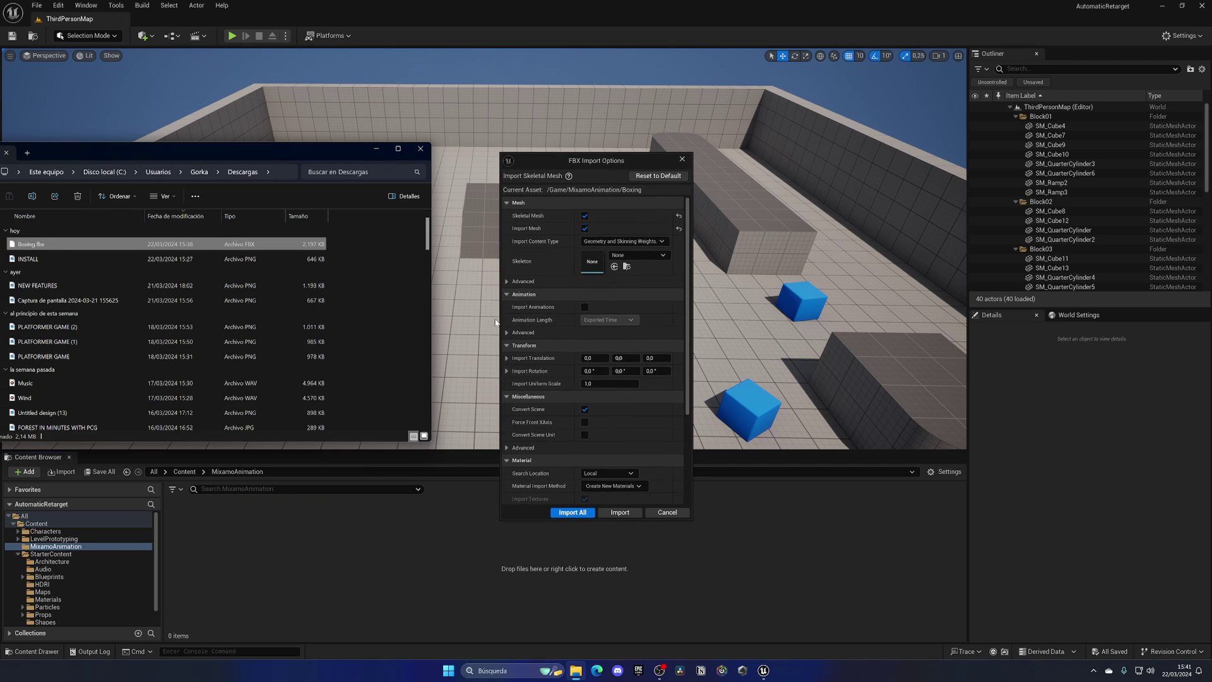
click(421, 149)
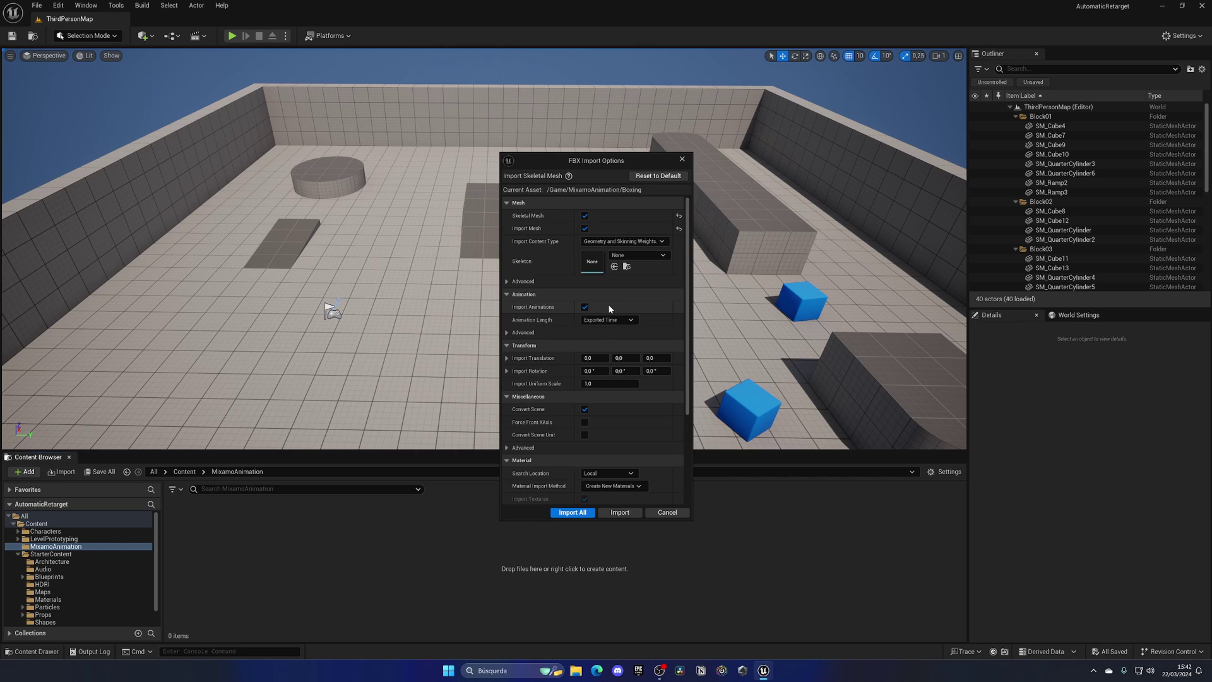
click(559, 513)
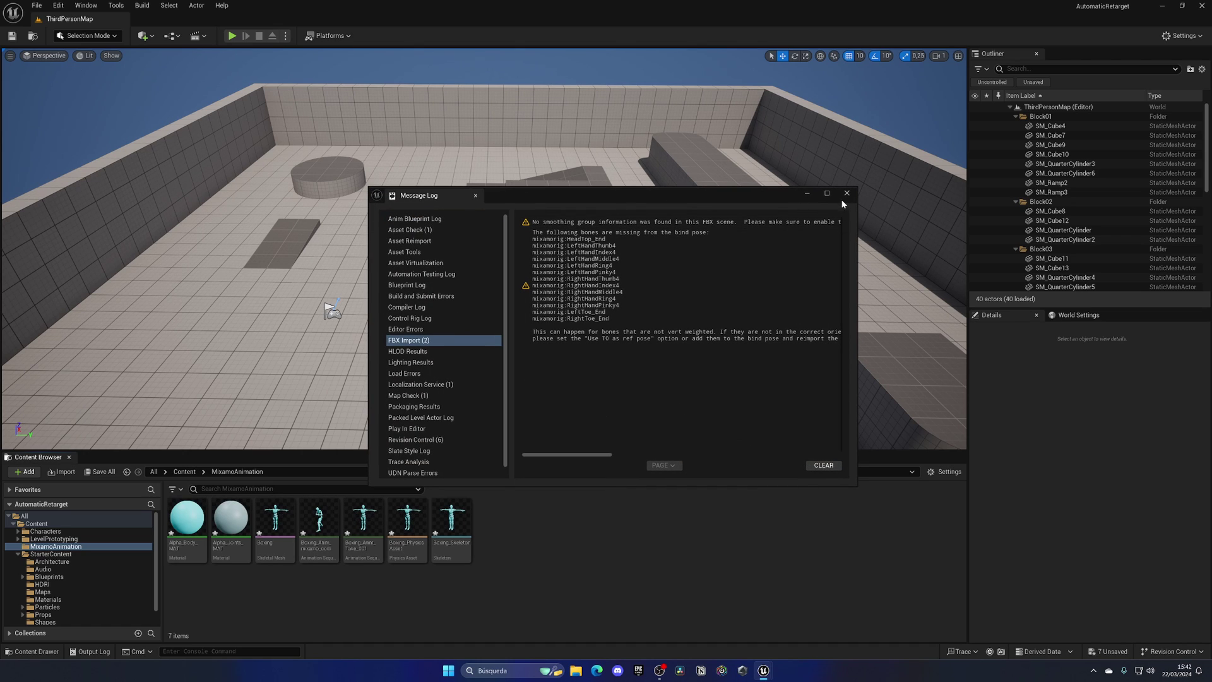
Dismiss the import message log, preview Boxing_Anim_mixamo_com, and save all assets
click(847, 194)
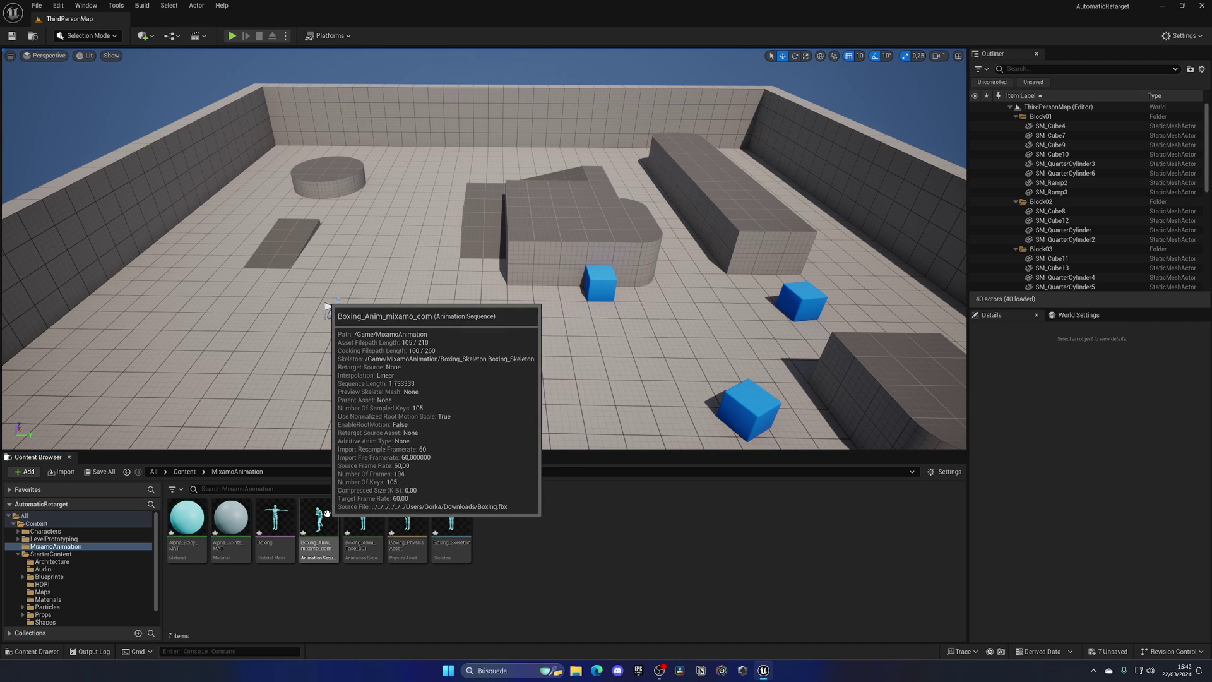
double_click(313, 554)
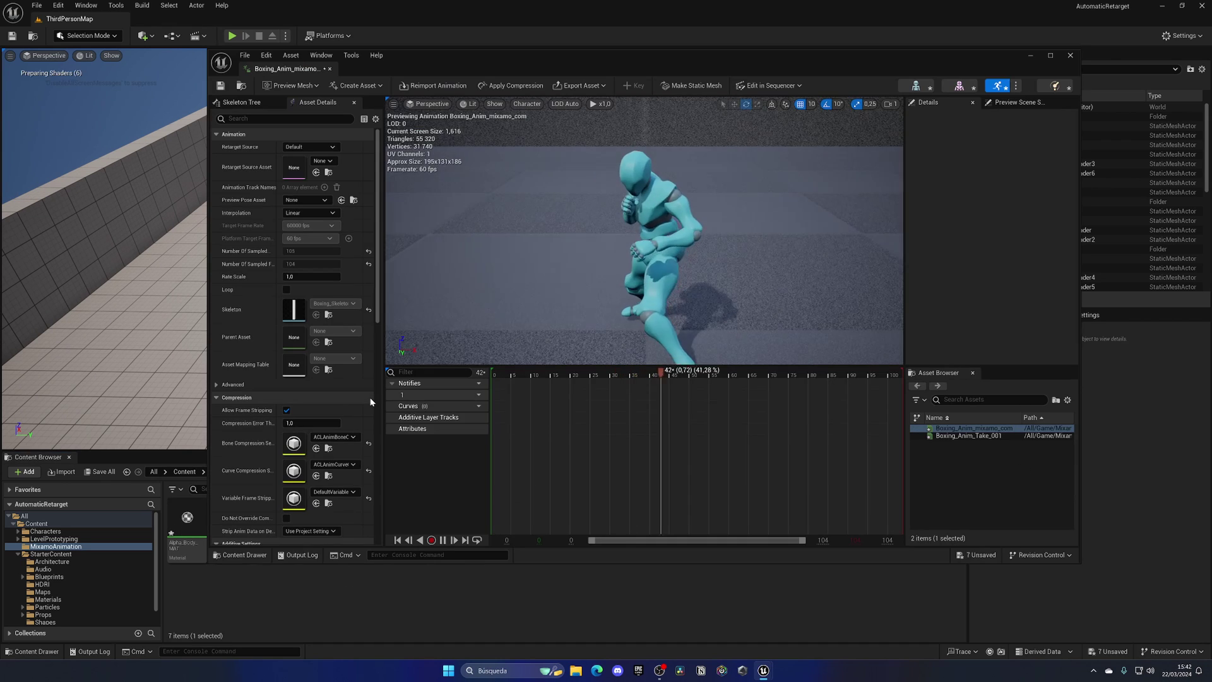
click(1070, 55)
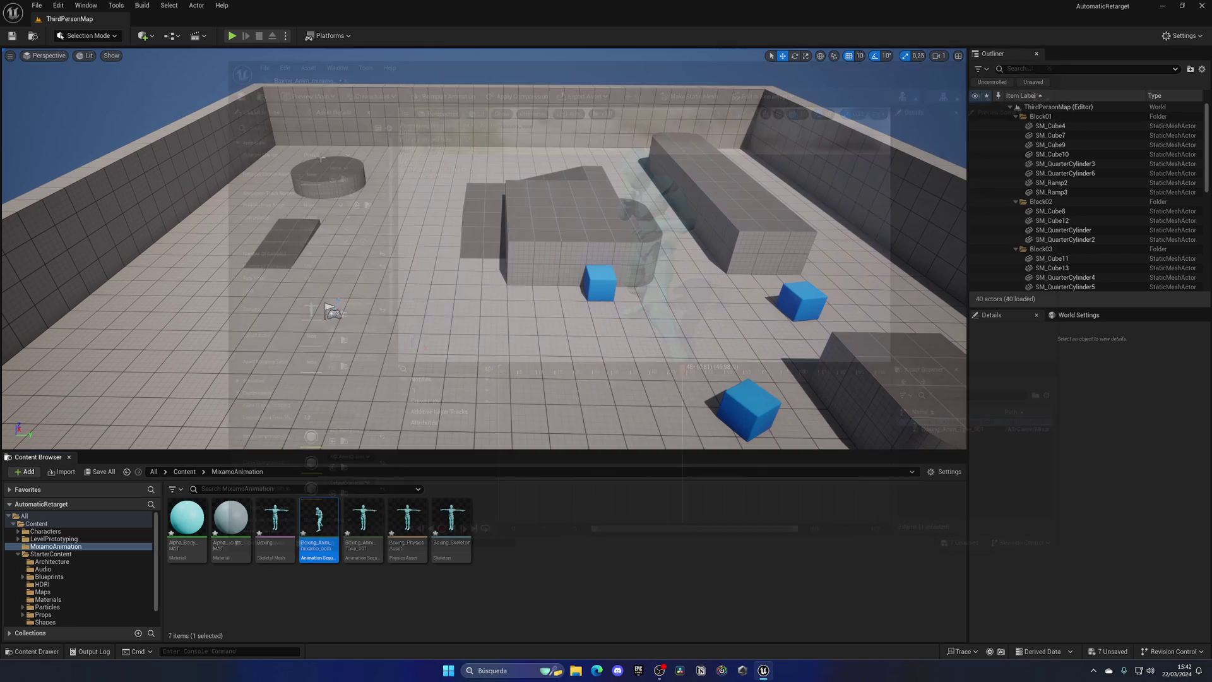
key(ctrl+shift+s)
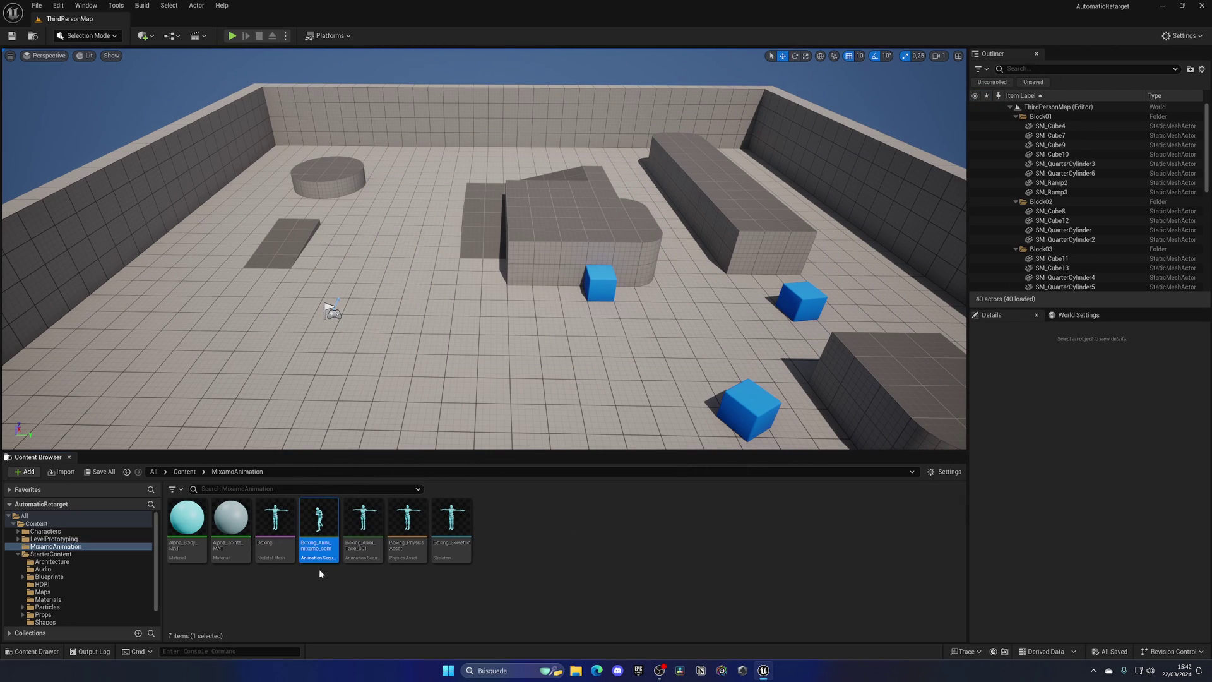
Rename Boxing_Anim_mixamo_com to BoxingAnimation and force delete Boxing_Anim_Take_001
click(317, 544)
text(BoxingA)
key(Return)
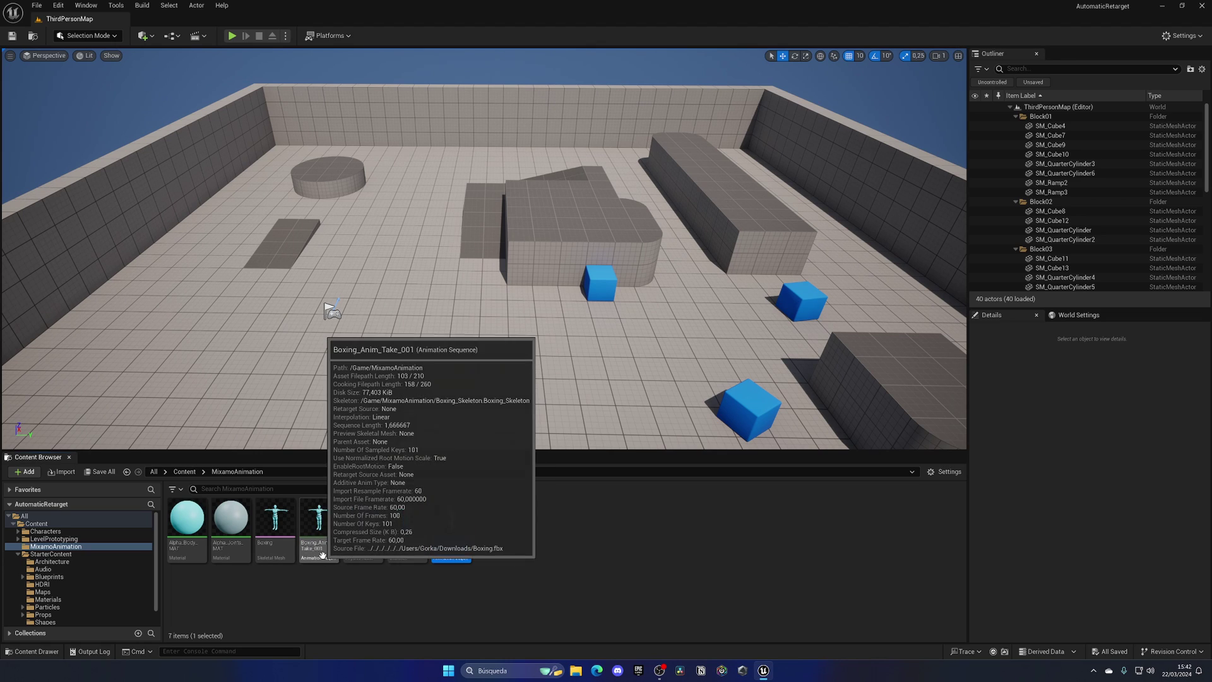
key(Delete)
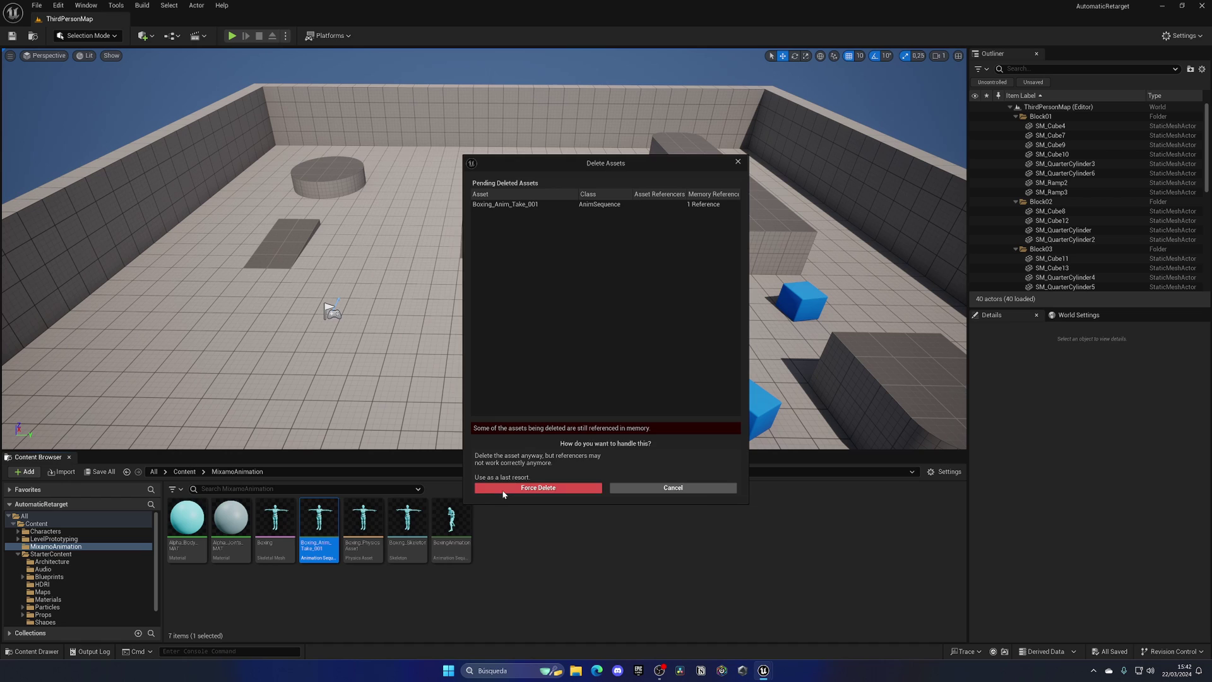
click(505, 492)
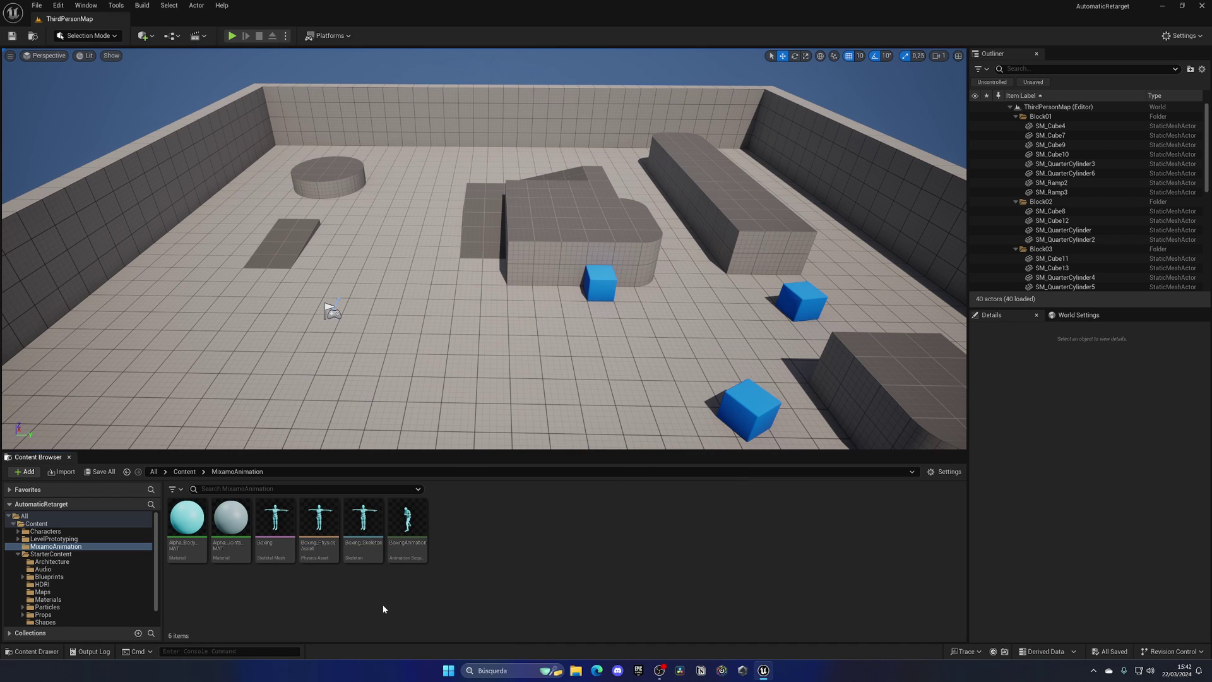
Preview the BoxingAnimation loop and inspect the Boxing skeletal mesh
click(408, 522)
double_click(409, 526)
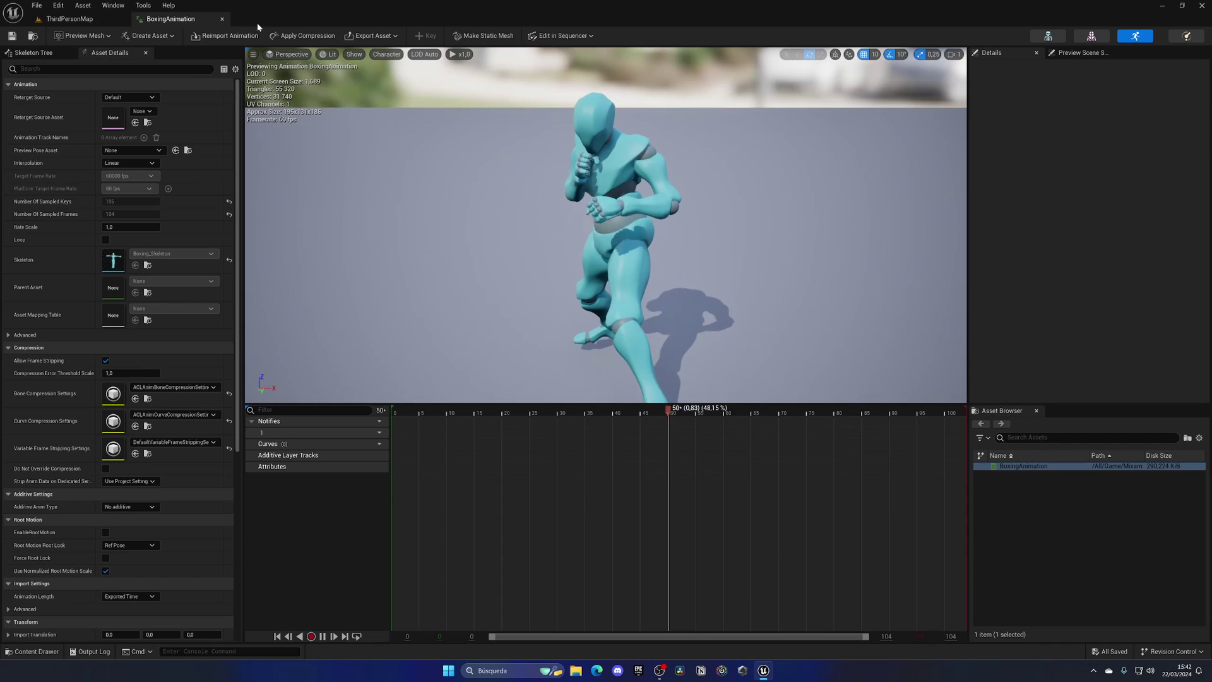
click(190, 19)
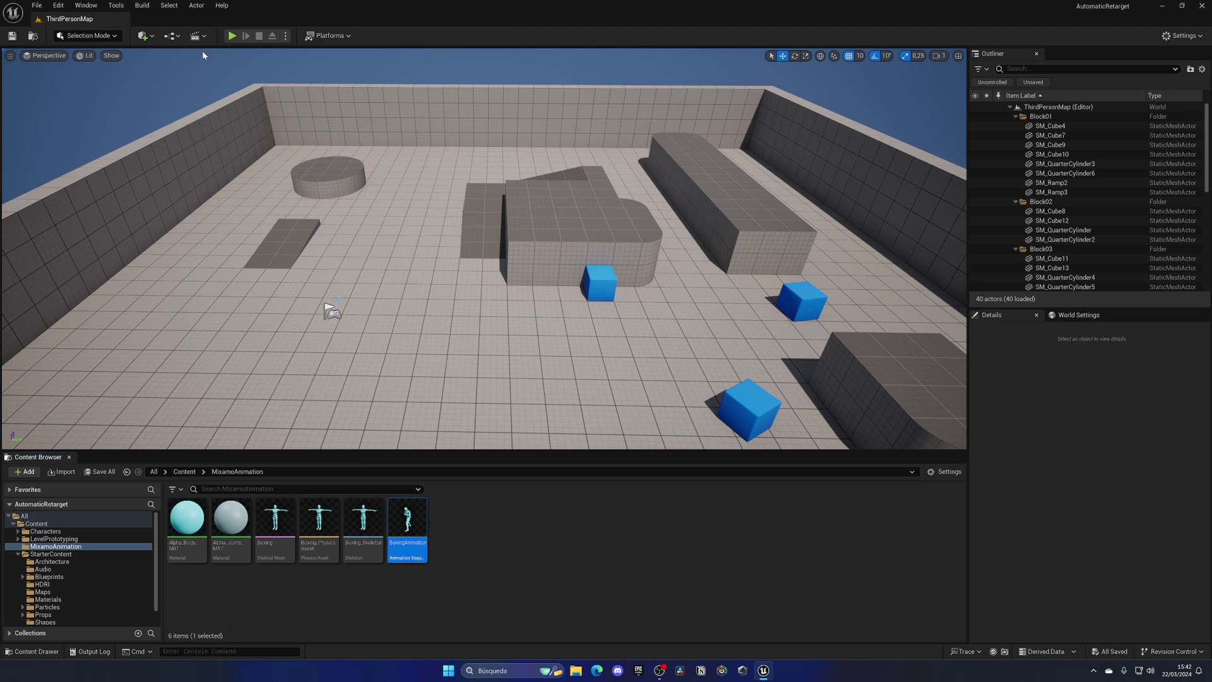
click(280, 508)
double_click(280, 509)
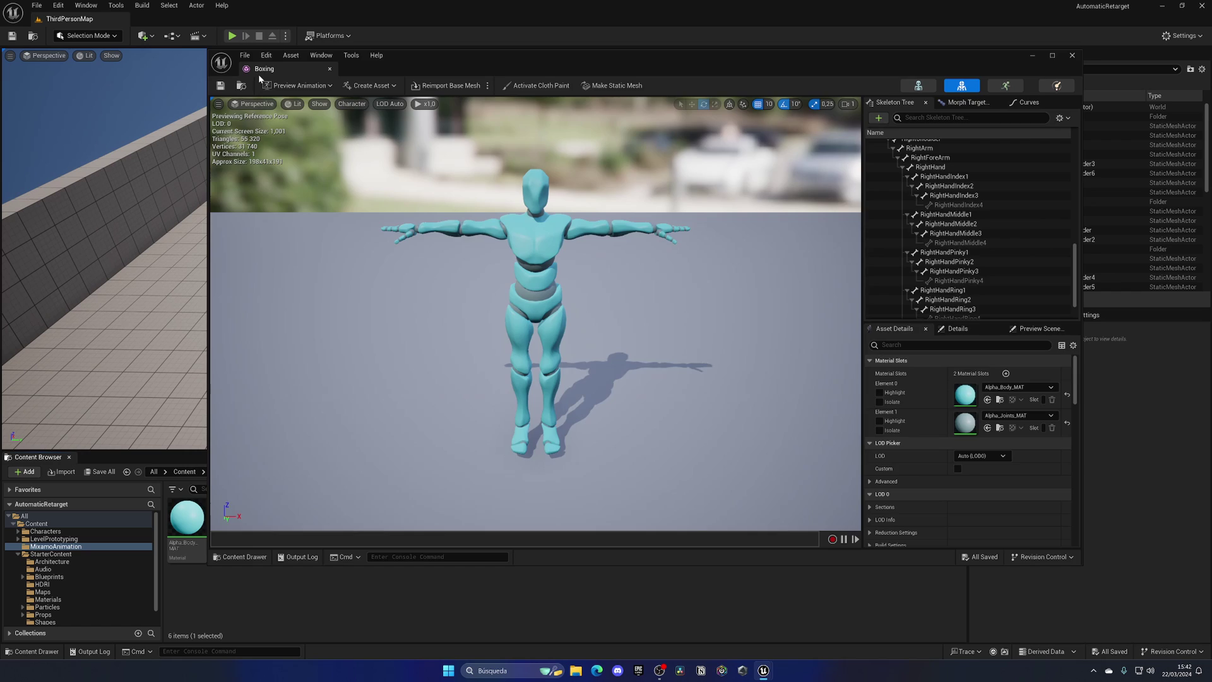
click(330, 68)
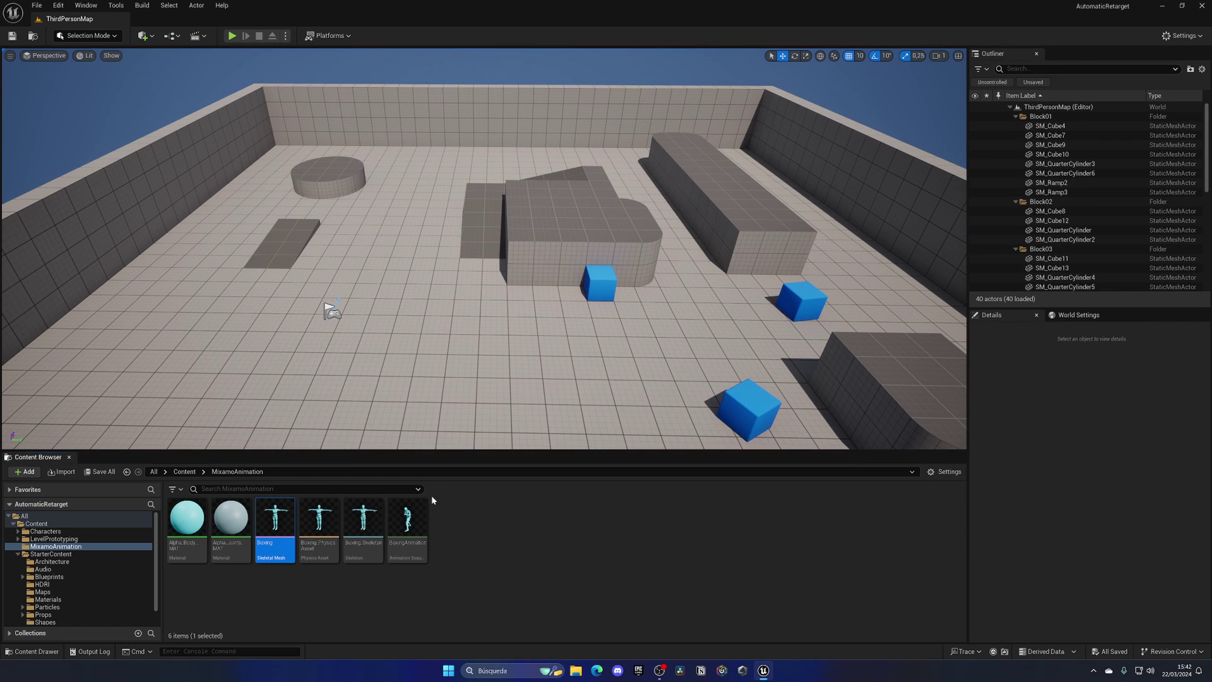
click(421, 513)
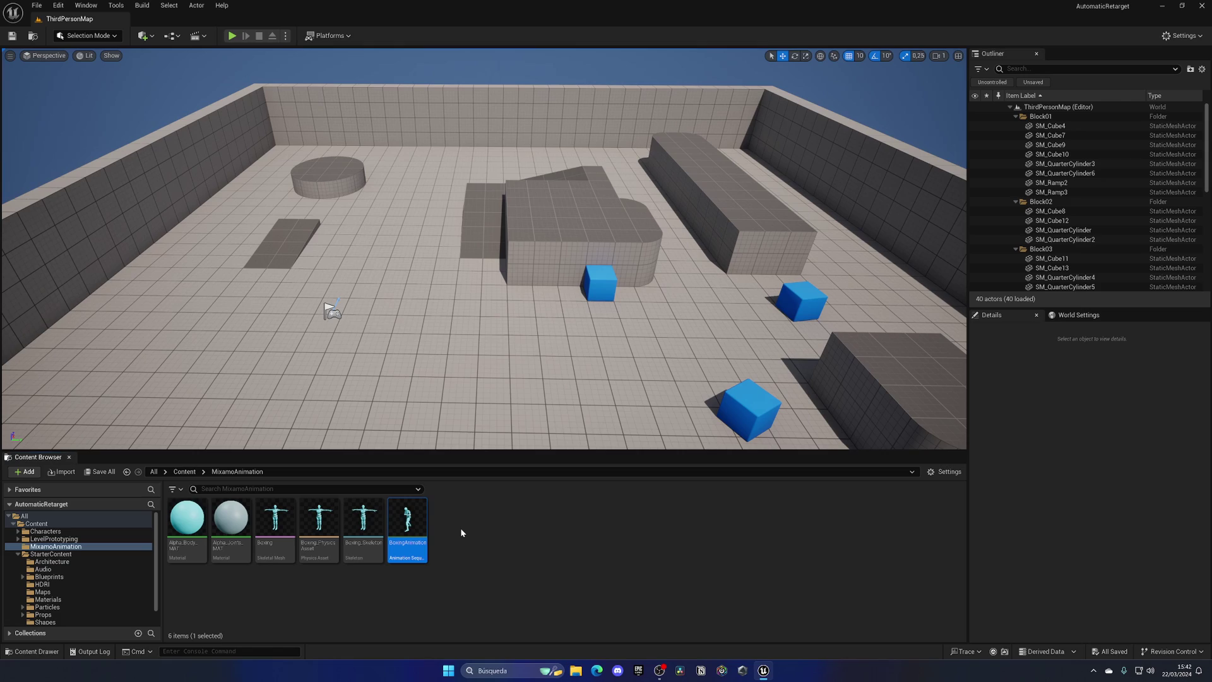
Run a quick play-in-editor test of ThirdPersonMap, then reselect BoxingAnimation
click(233, 36)
key(w)
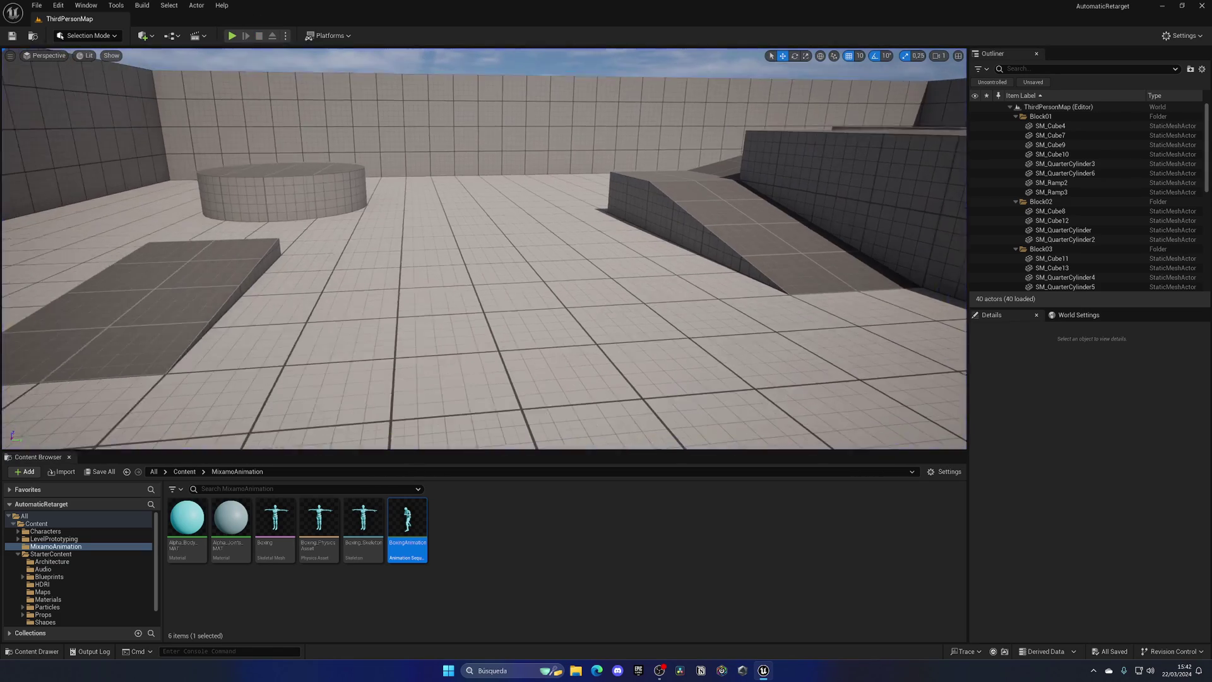
key(Escape)
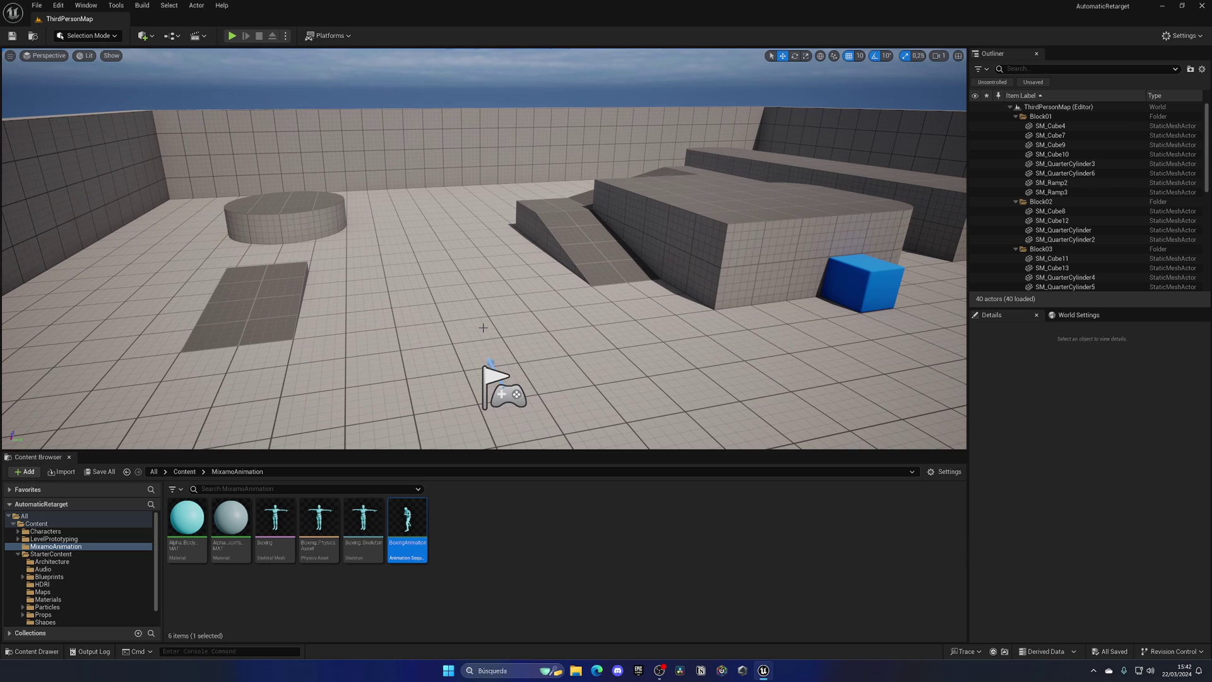
click(471, 533)
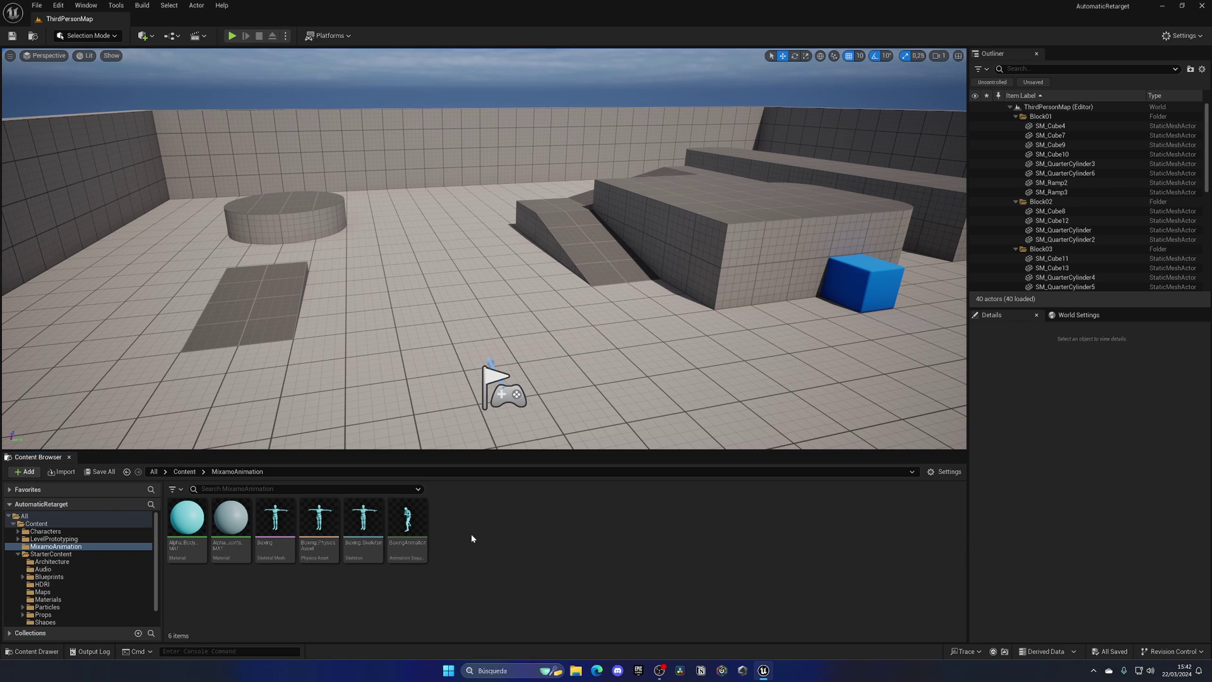
click(409, 528)
Retarget BoxingAnimation with SKM_Manny_Simple as target mesh and preview it
right_click(417, 530)
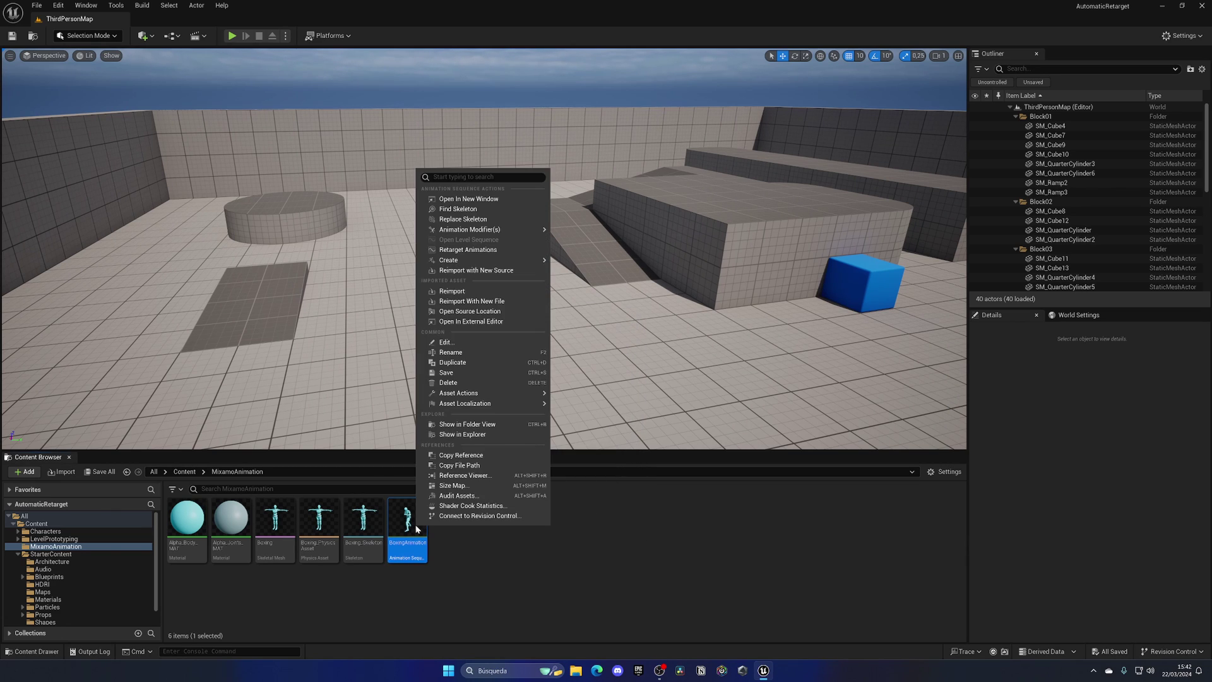
click(472, 251)
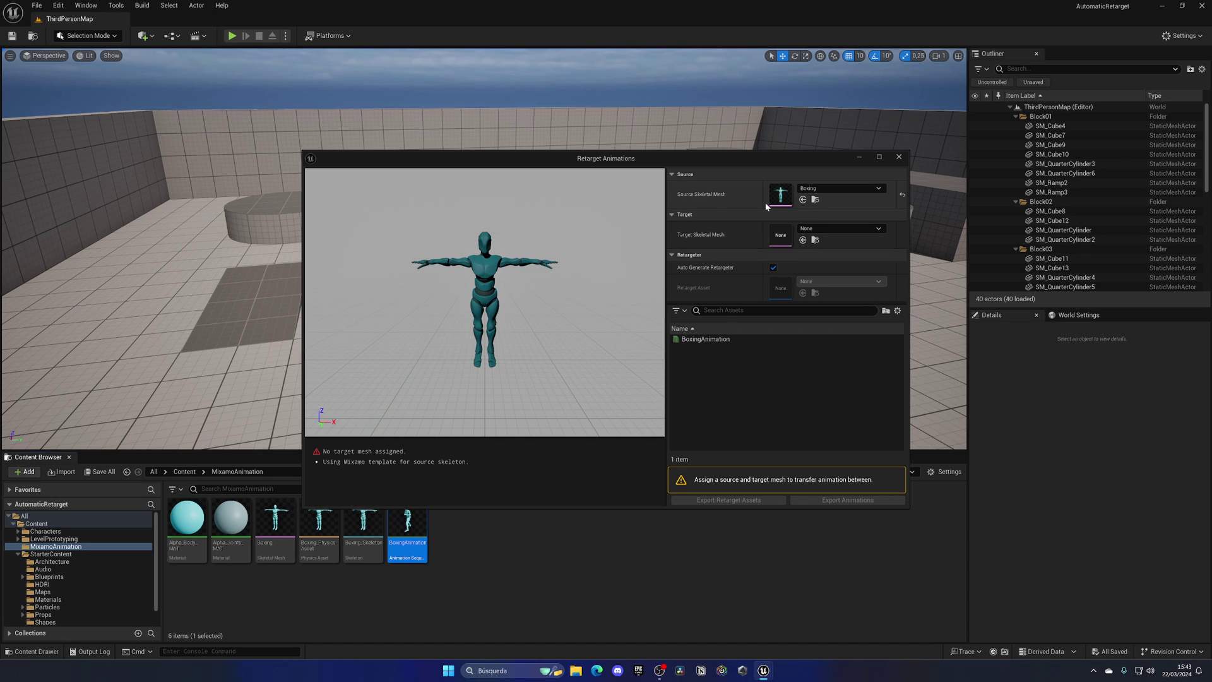
click(805, 229)
text(man)
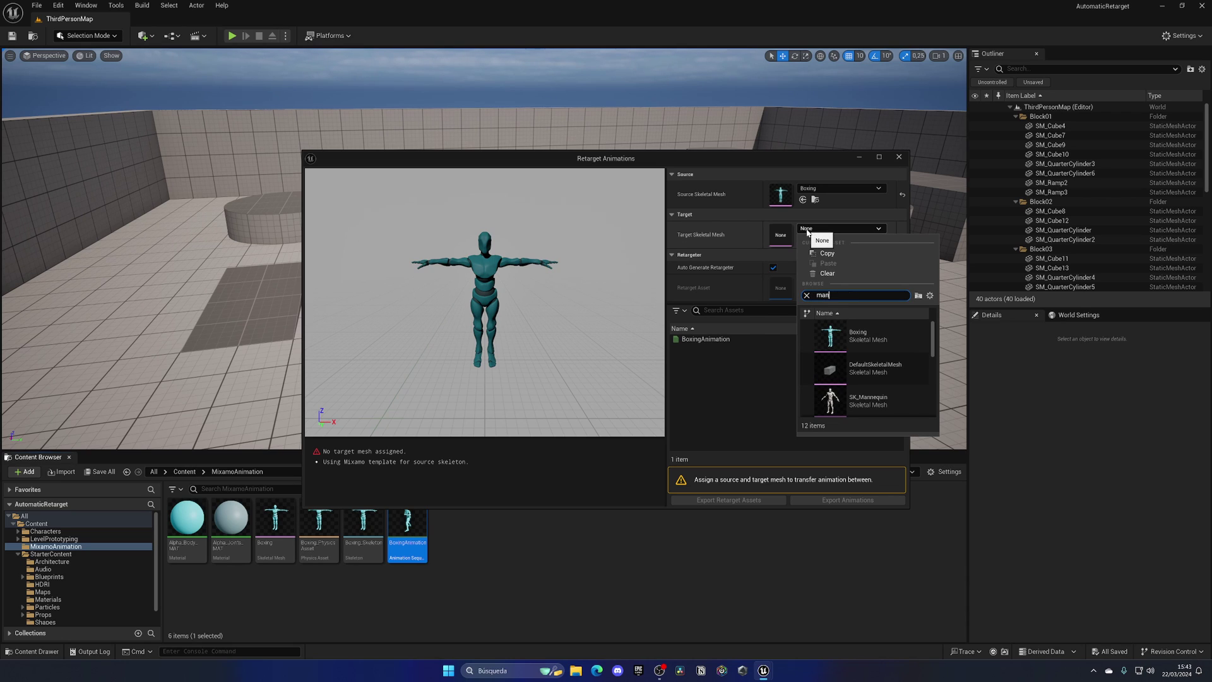
text(ny)
click(874, 365)
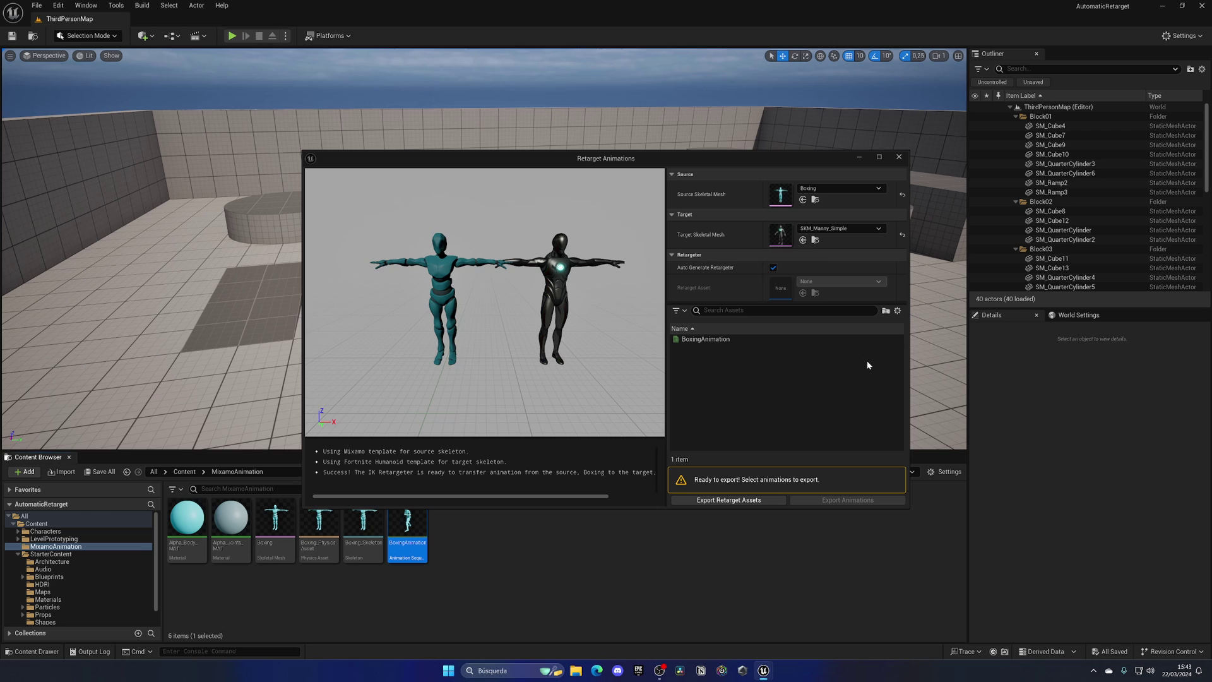
click(717, 339)
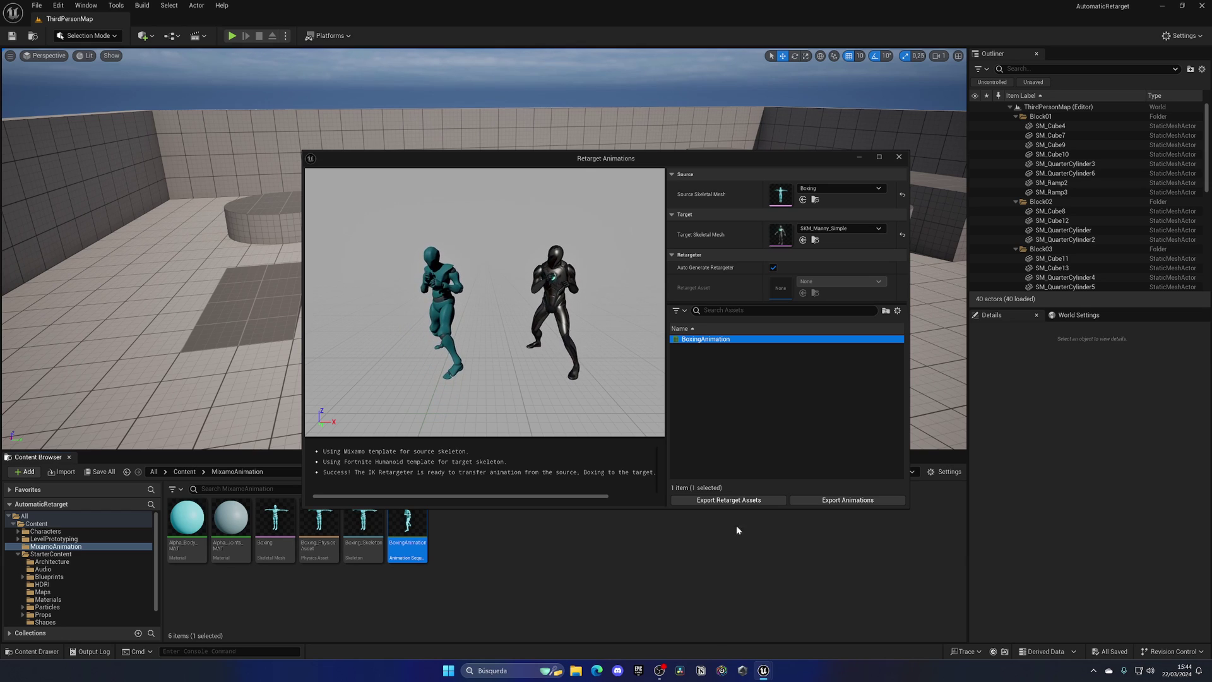
Export the retargeted animation to MixamoAnimation as BoxingAnimation1, then open and save it
click(834, 500)
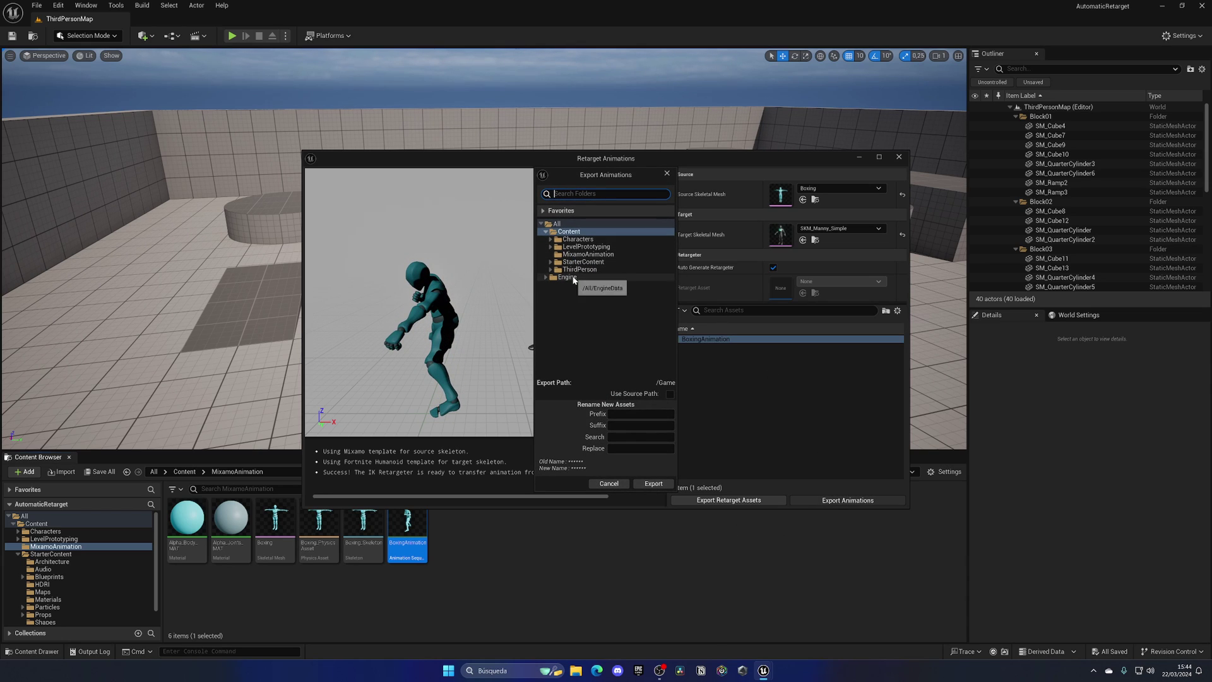
click(597, 255)
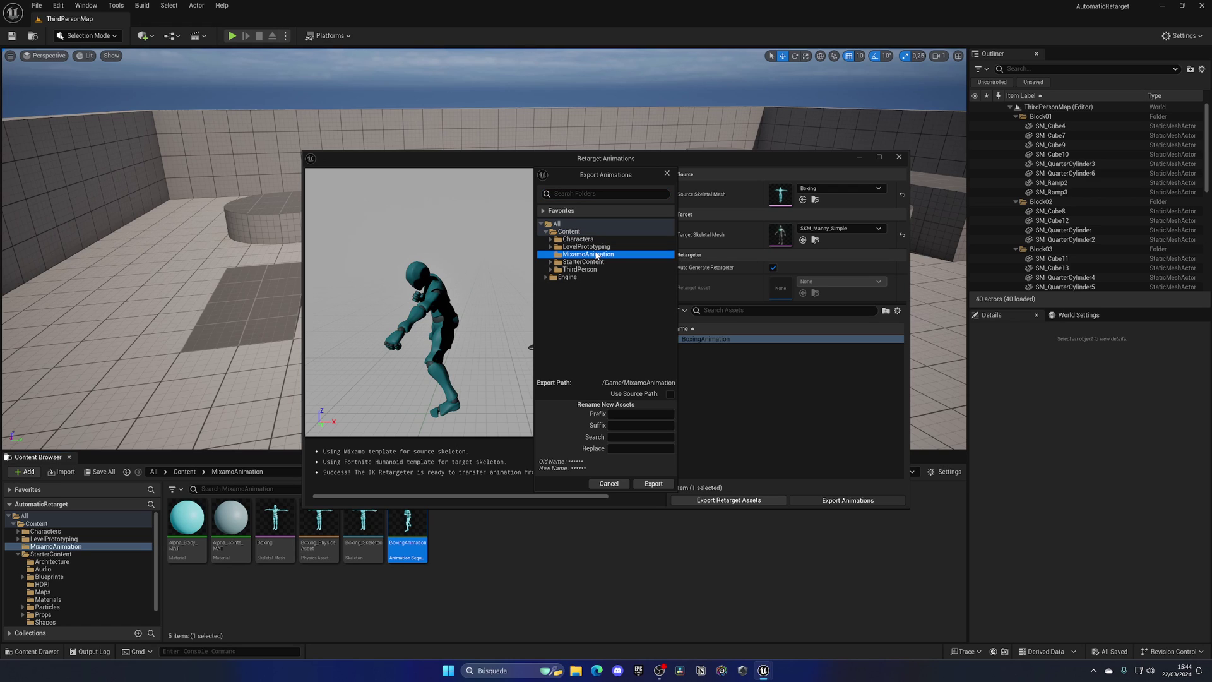
click(647, 484)
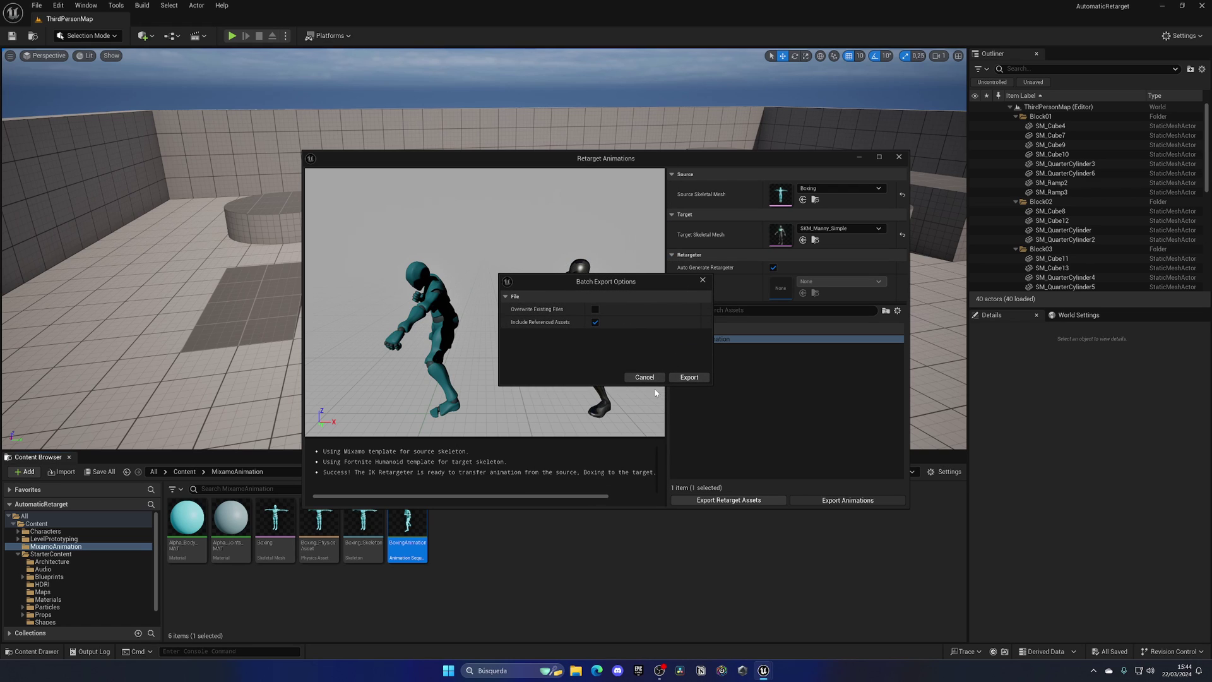
click(693, 376)
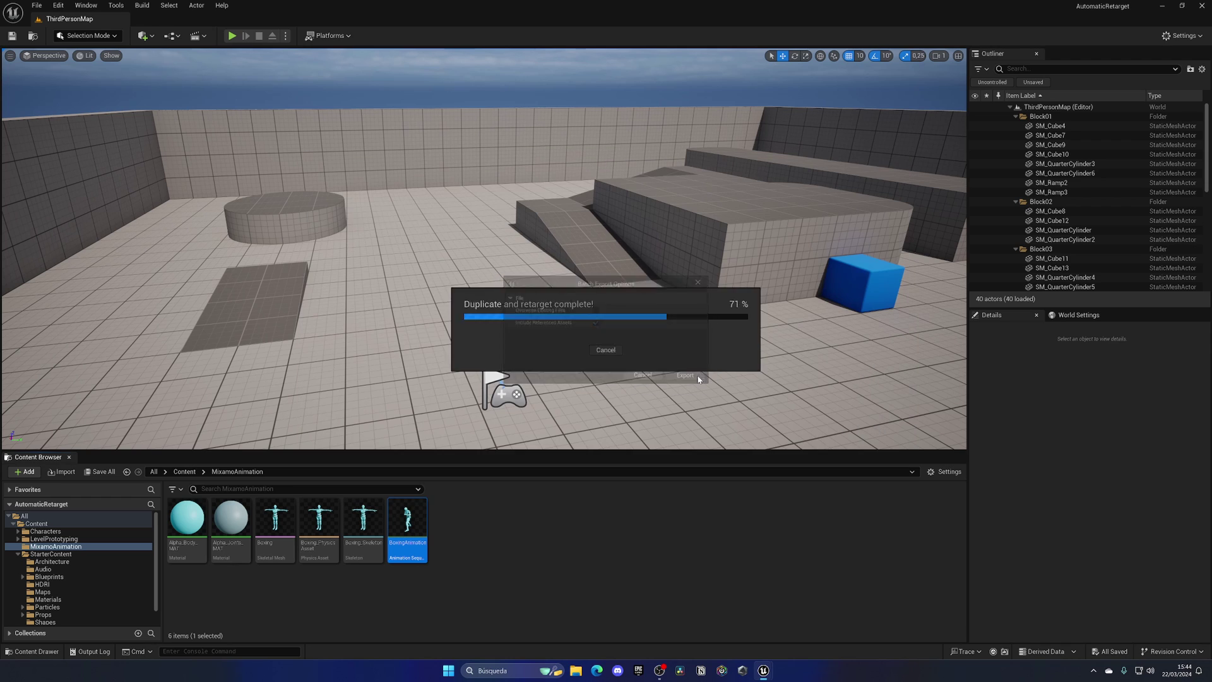
double_click(440, 525)
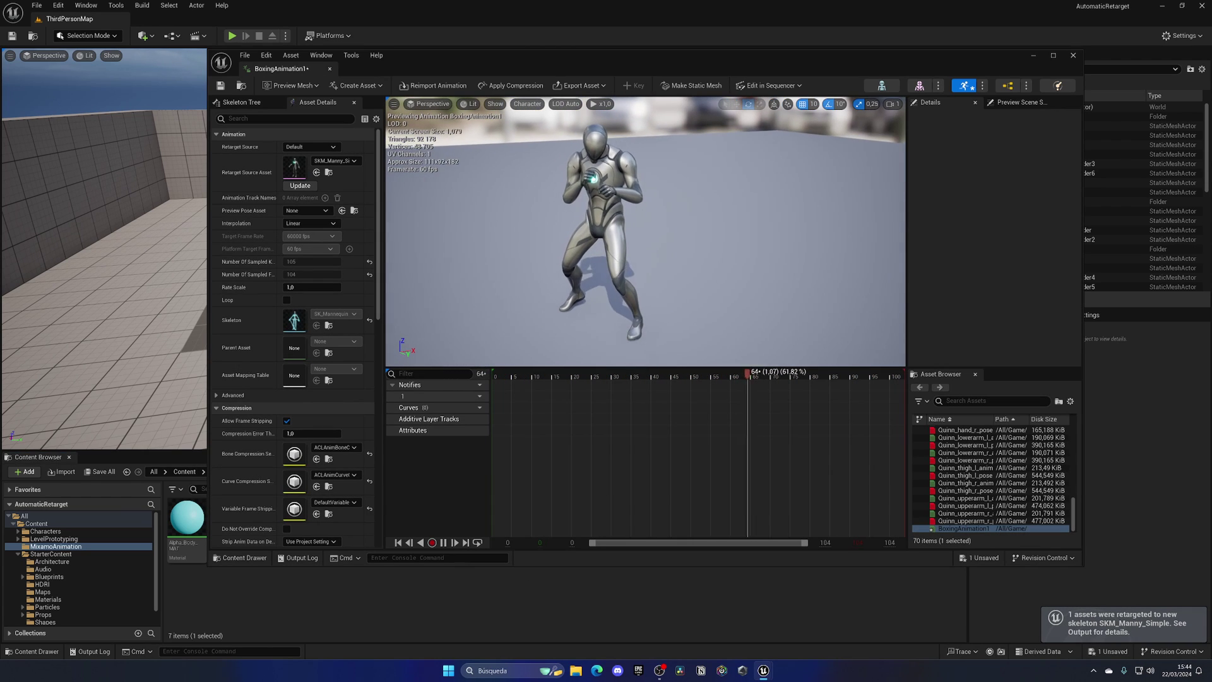
key(ctrl+s)
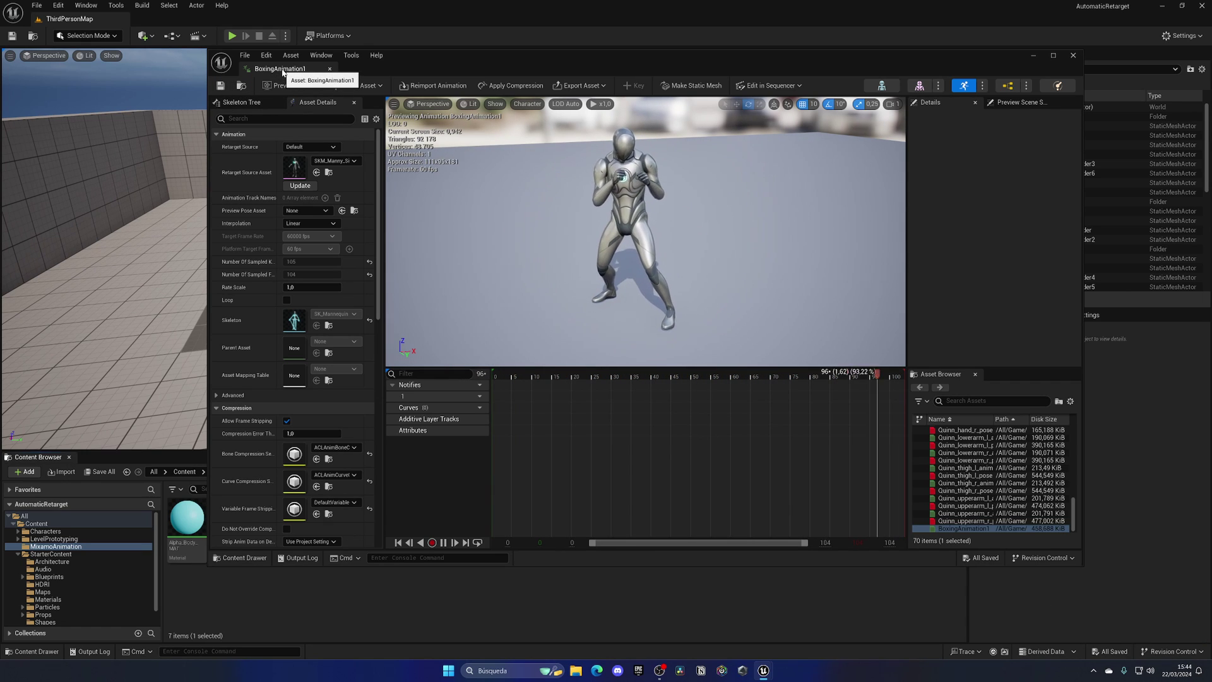
Reopen Retarget Animations for BoxingAnimation with SKM_Manny_Simple as the target mesh
click(329, 69)
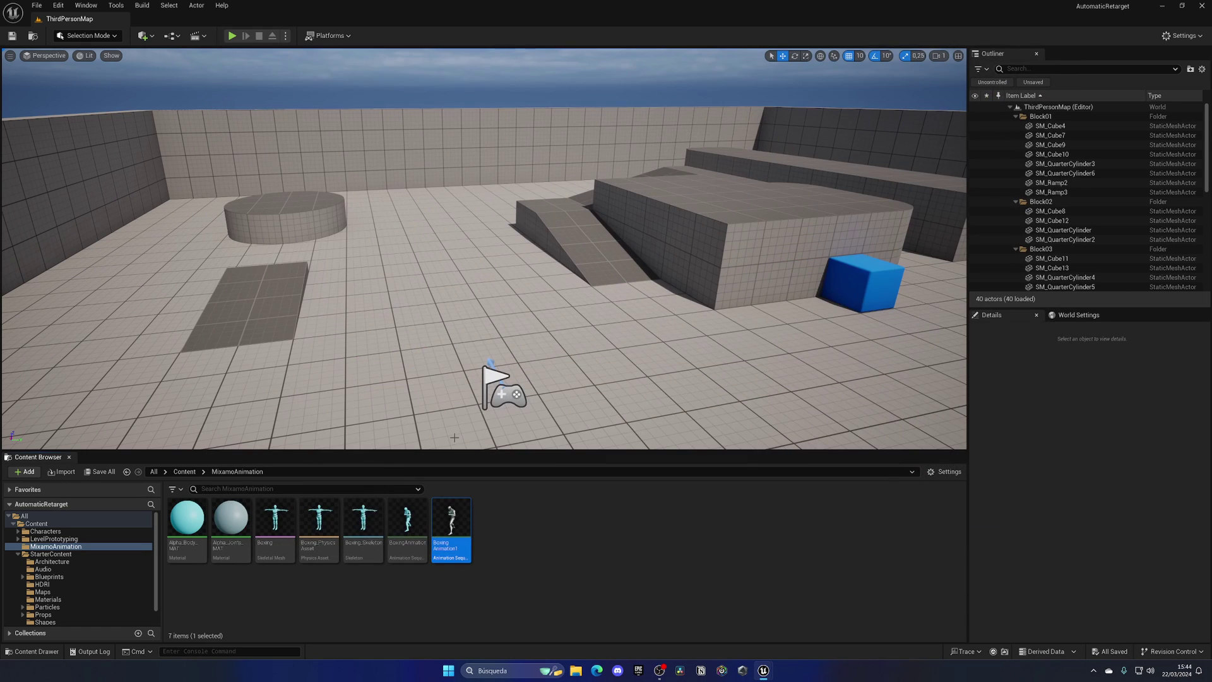
right_click(404, 521)
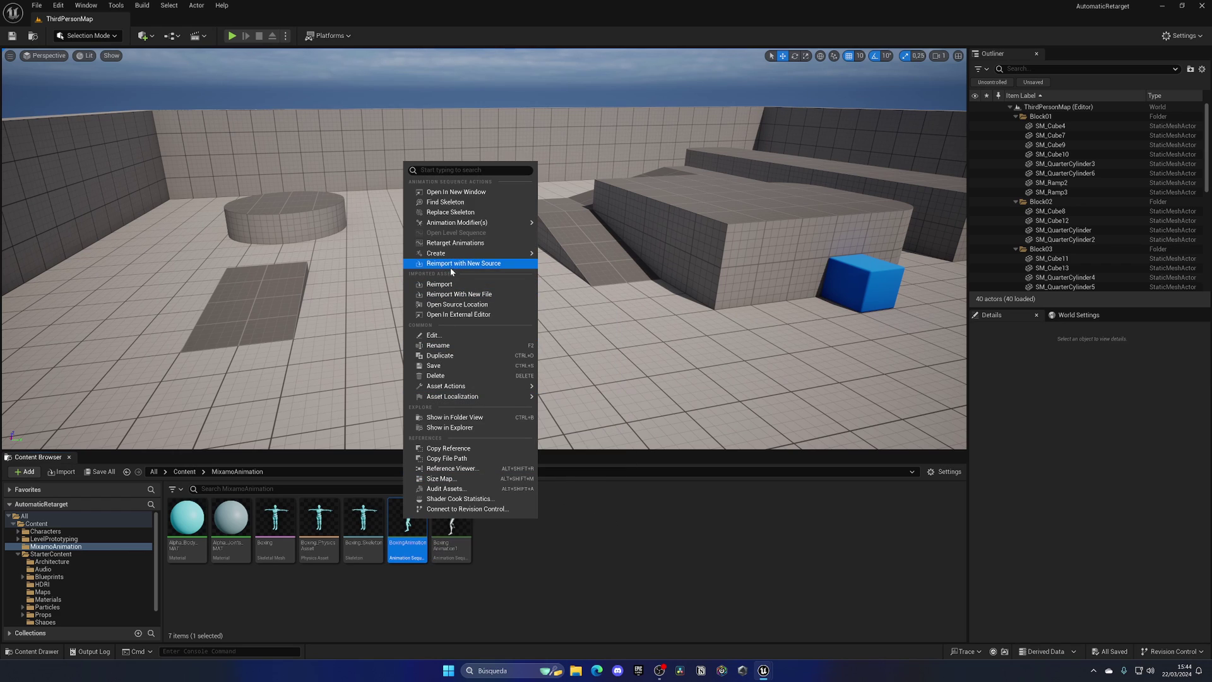
click(455, 243)
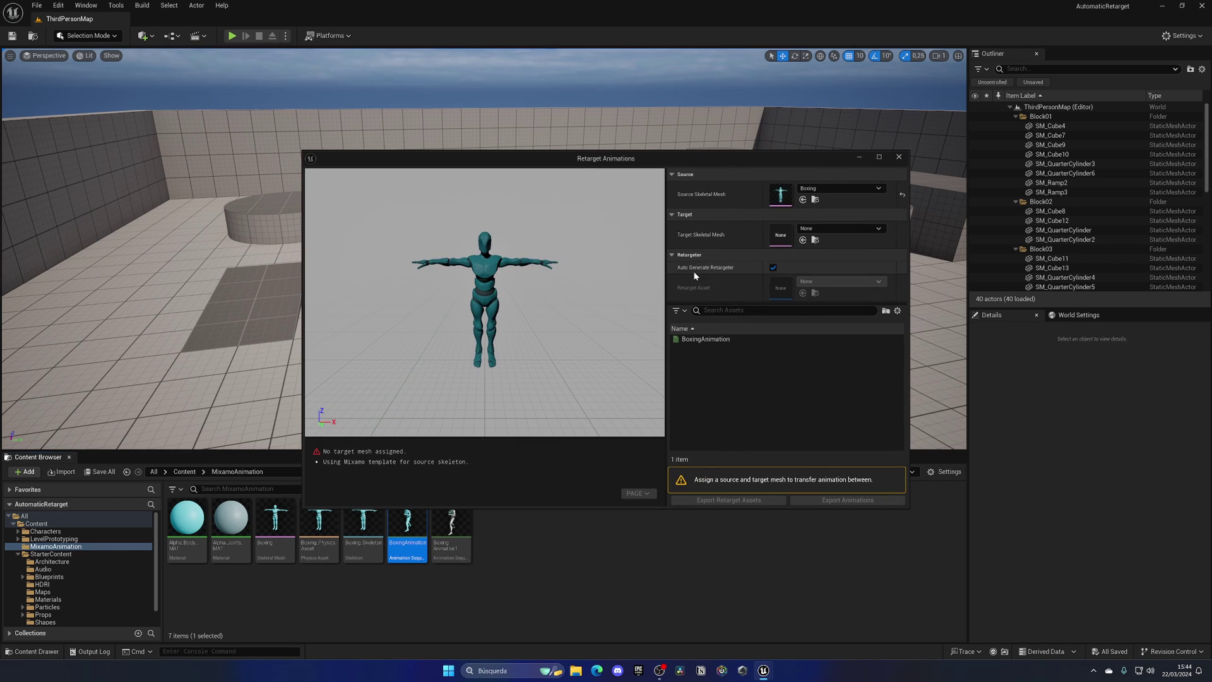
click(806, 230)
text(manny)
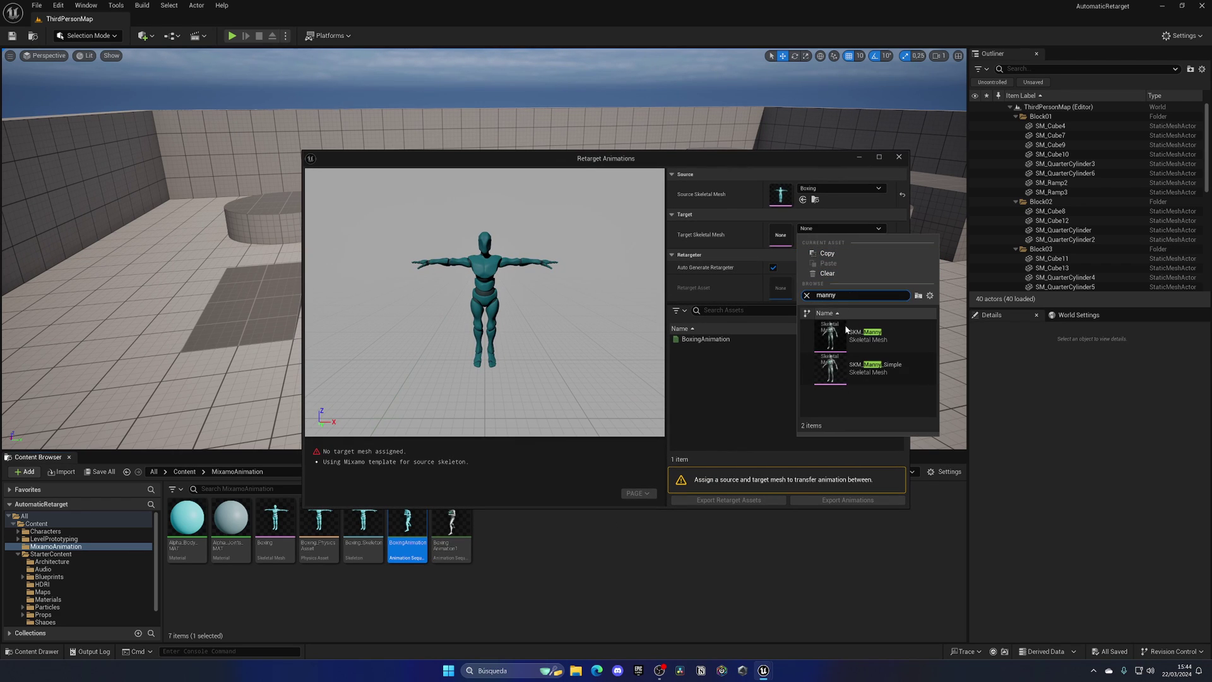
click(866, 372)
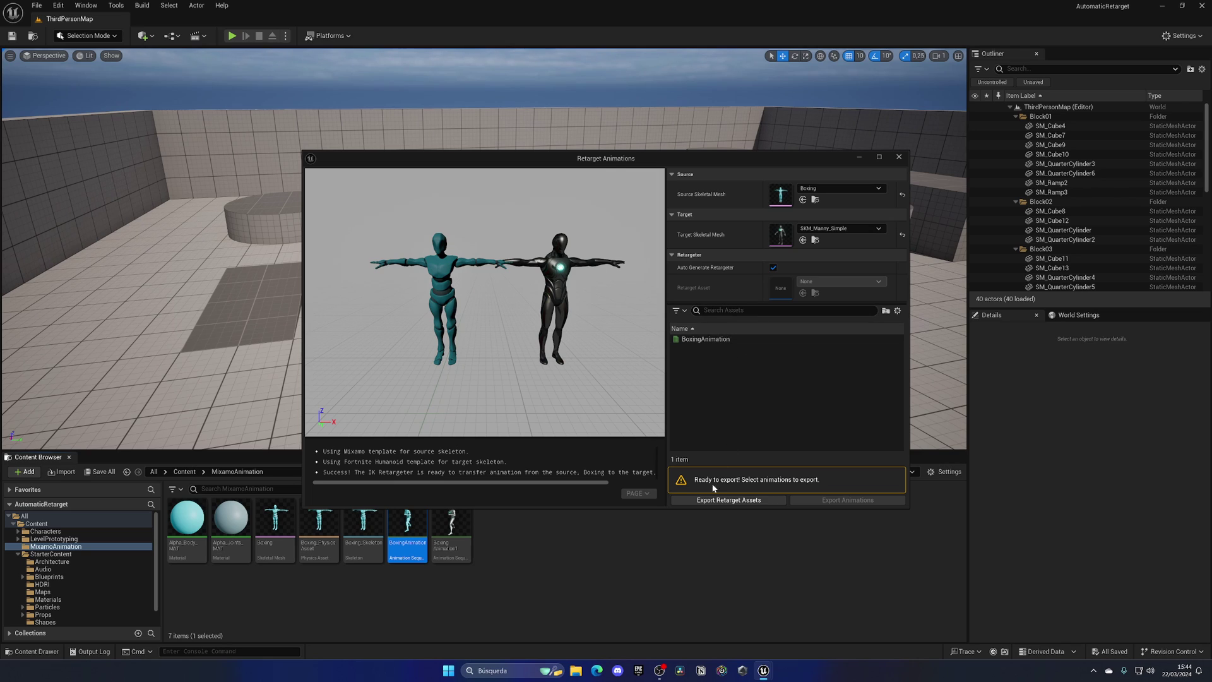
click(706, 340)
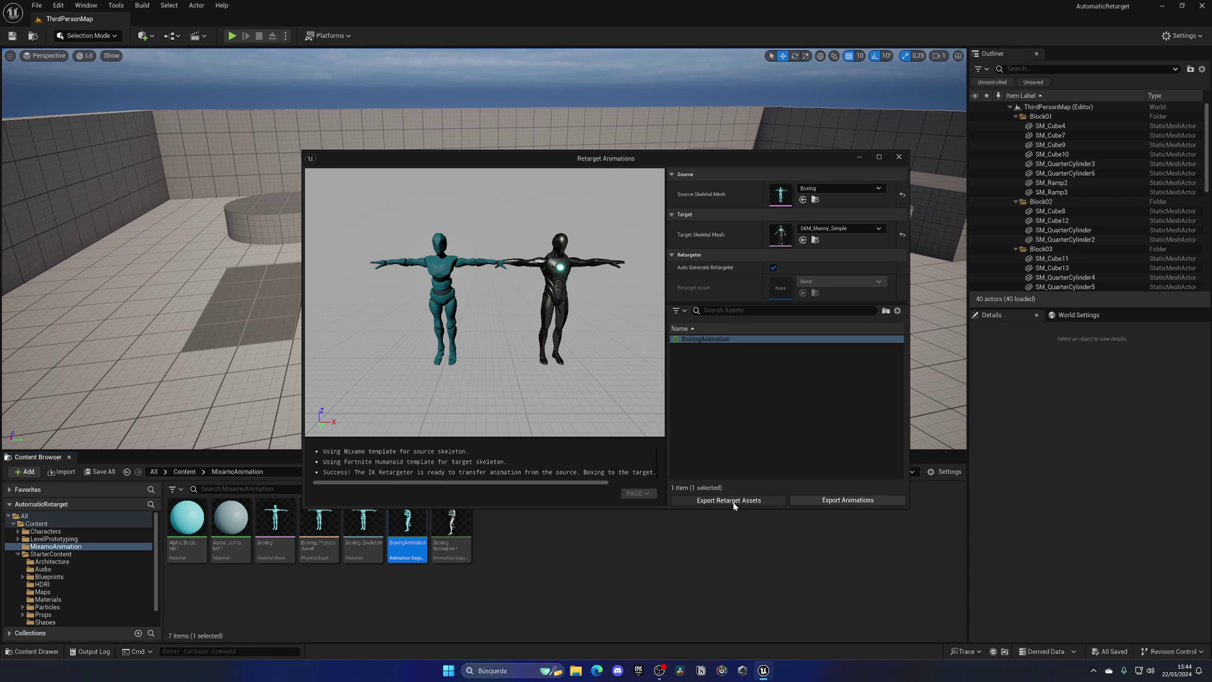
Export the auto-generated IK rigs and retargeter into Content and close the window
click(730, 500)
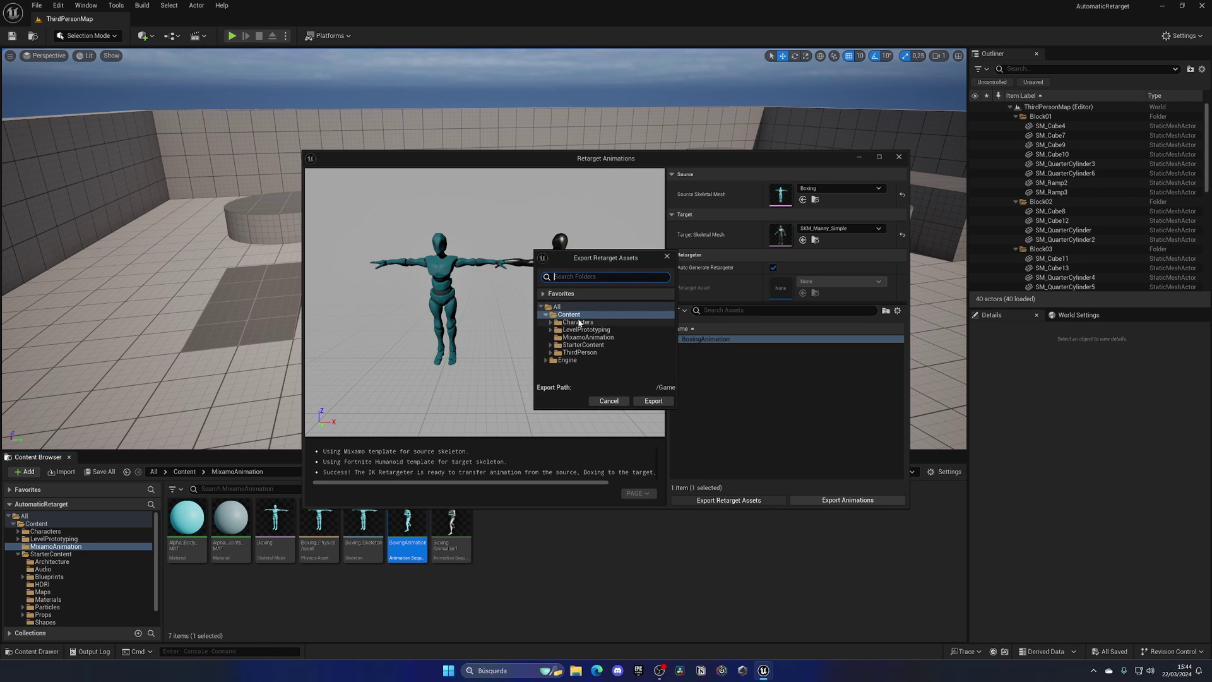
click(650, 401)
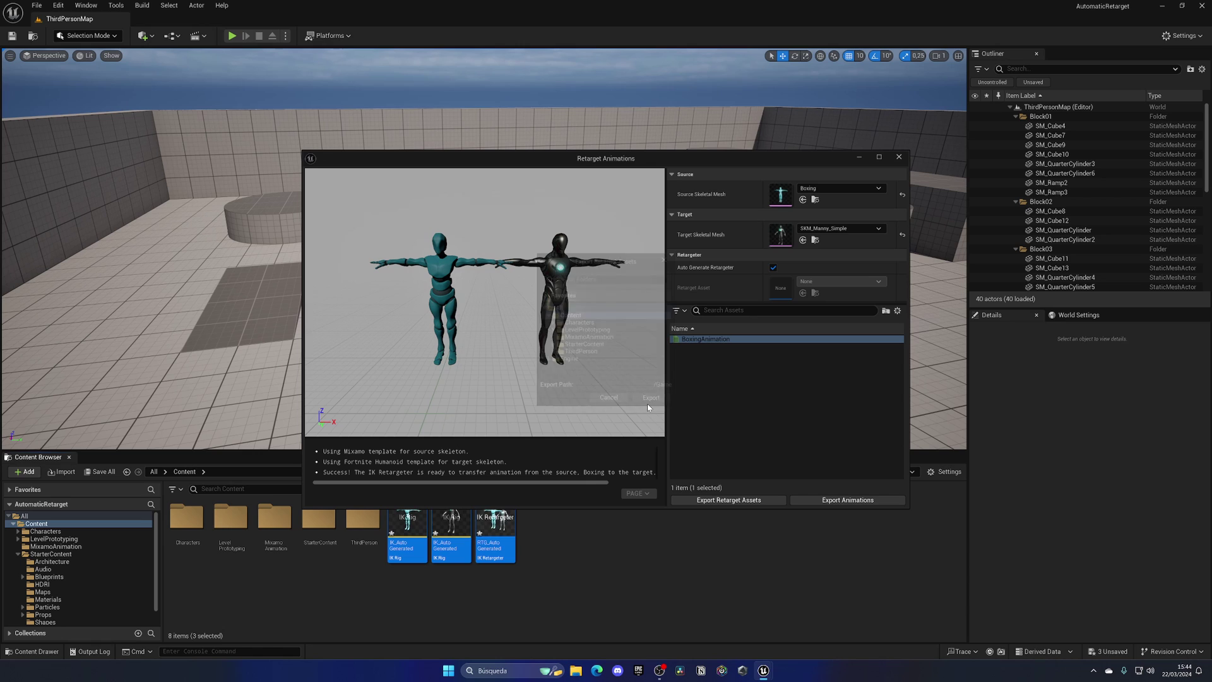
click(900, 157)
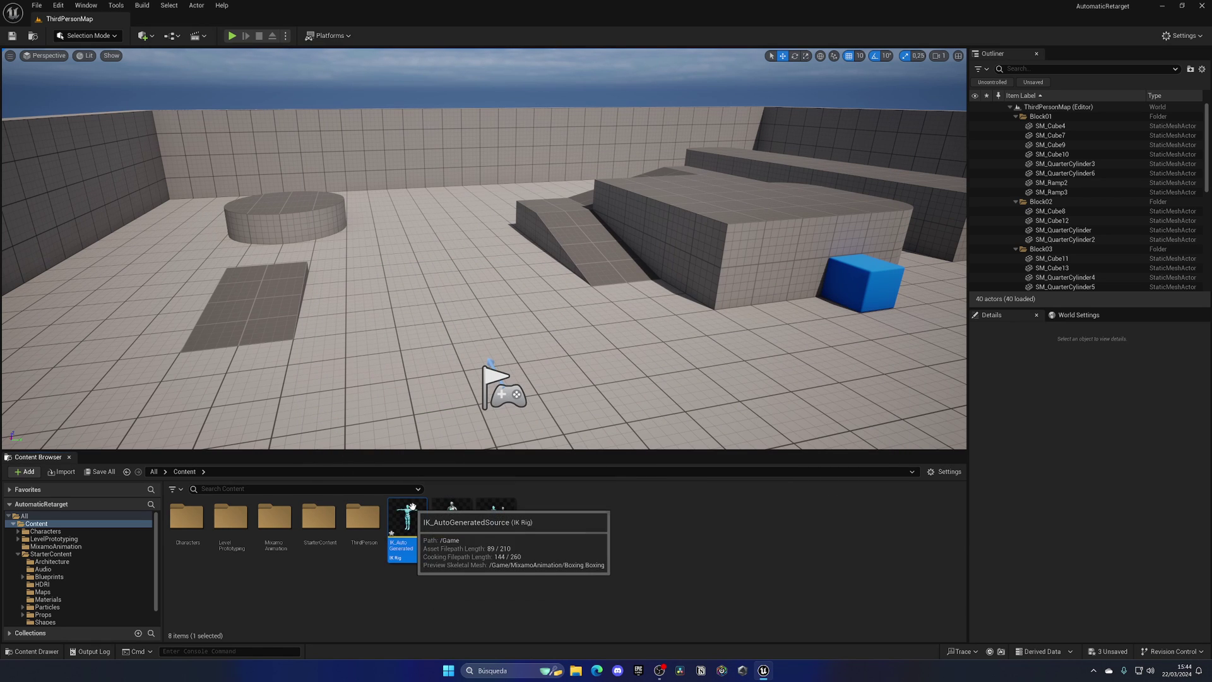
double_click(407, 518)
scroll(278, 258, down, 1)
scroll(277, 258, down, 6)
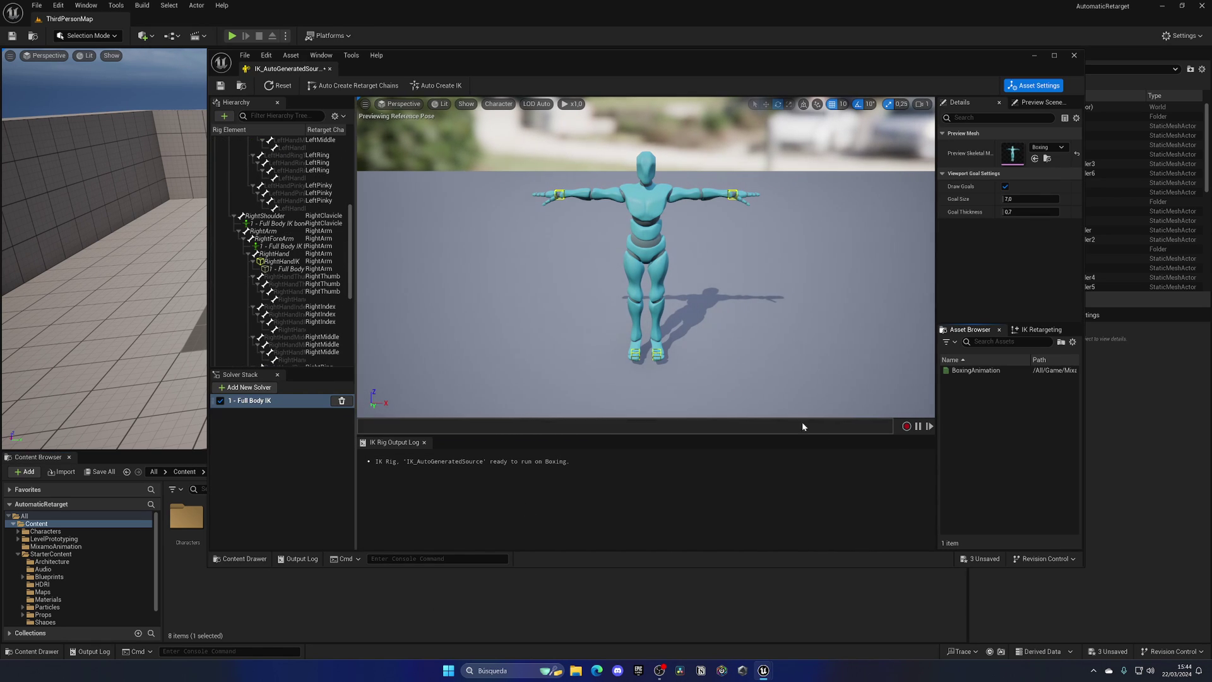
click(1038, 329)
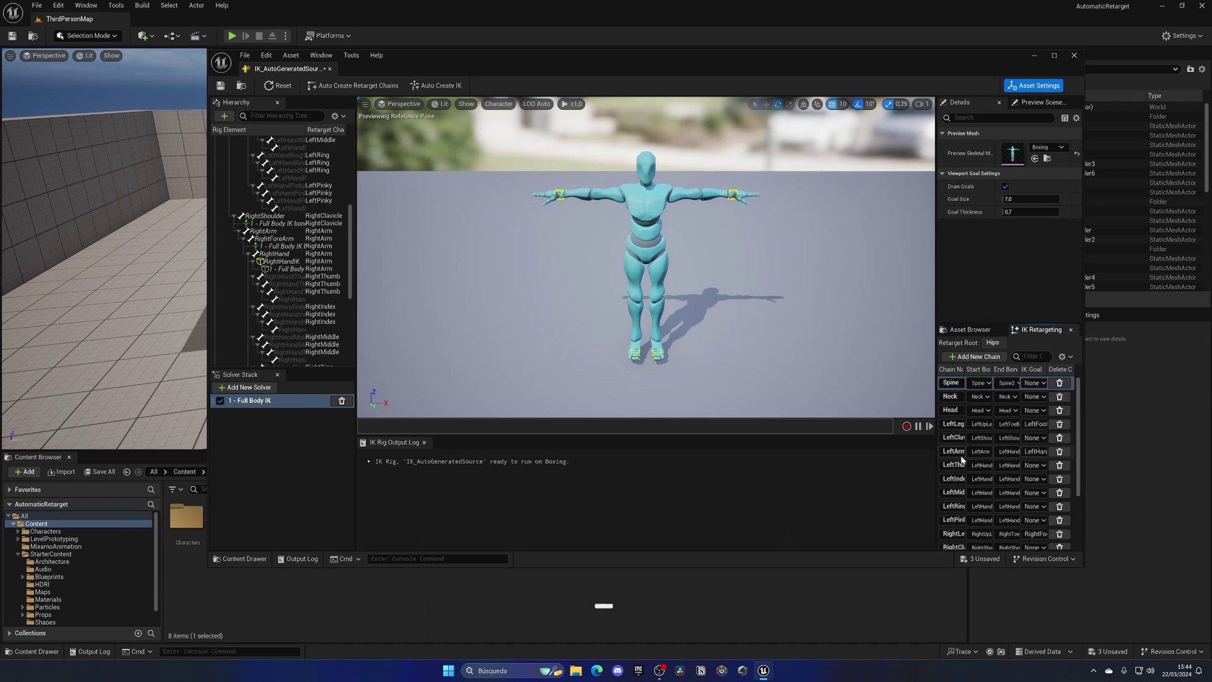
drag(288, 68, 235, 27)
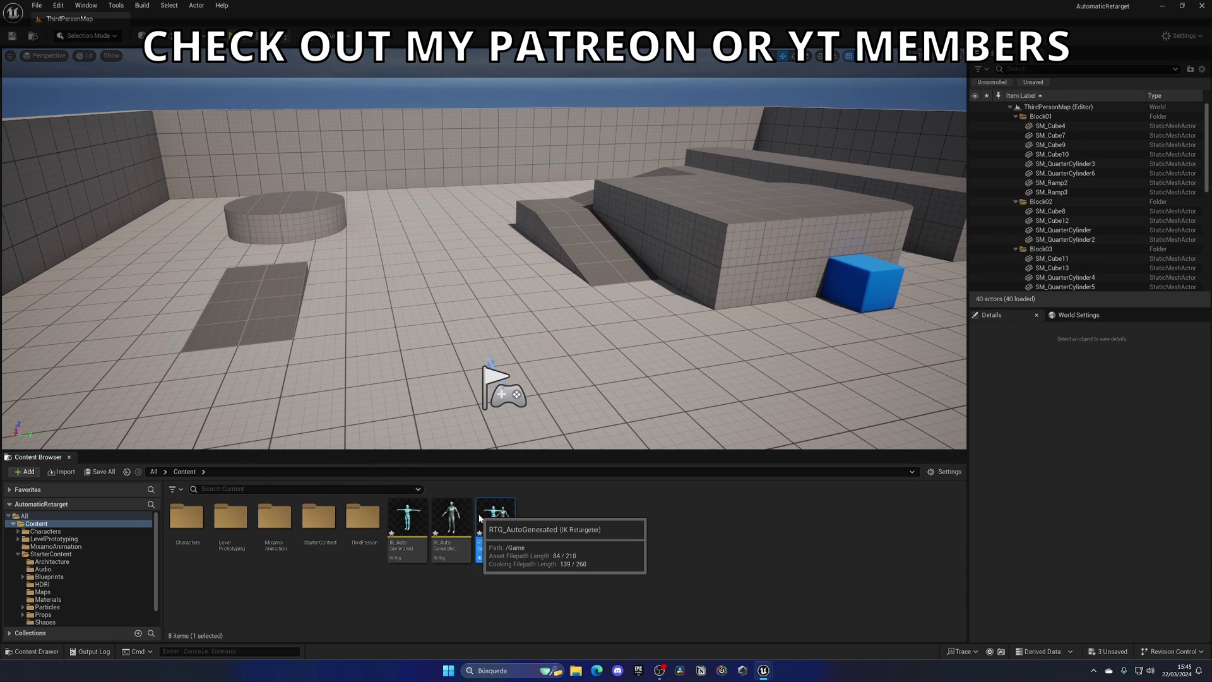
double_click(491, 517)
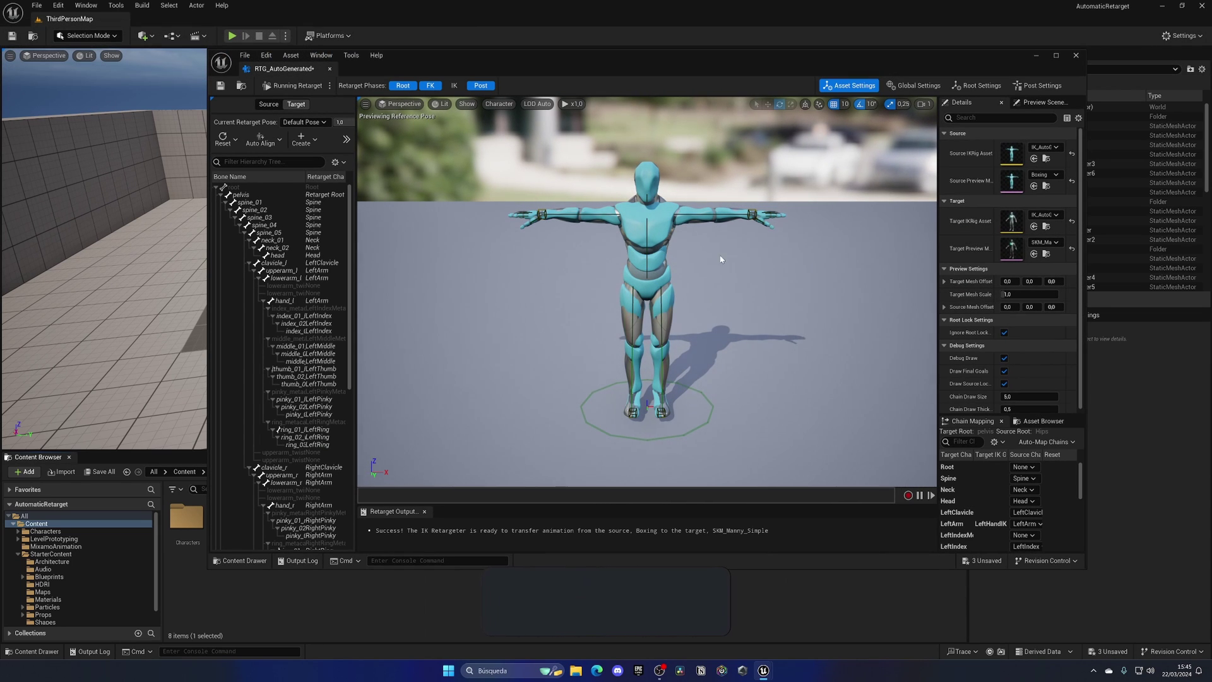